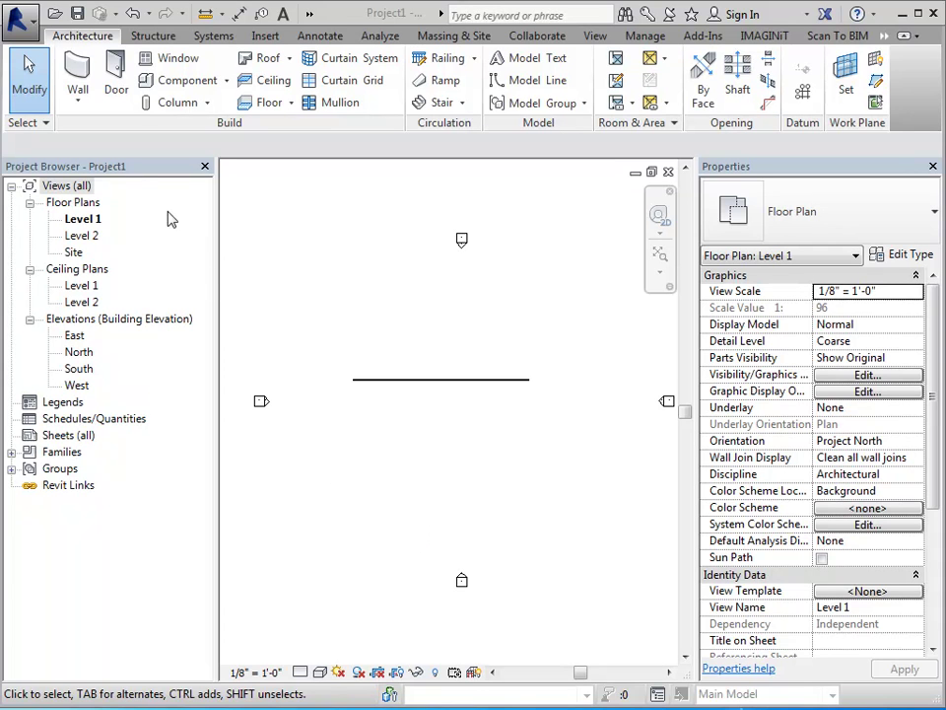
Review the User Interface, Graphics and File Locations pages in Options, then cancel without changes.
left_click(29, 27)
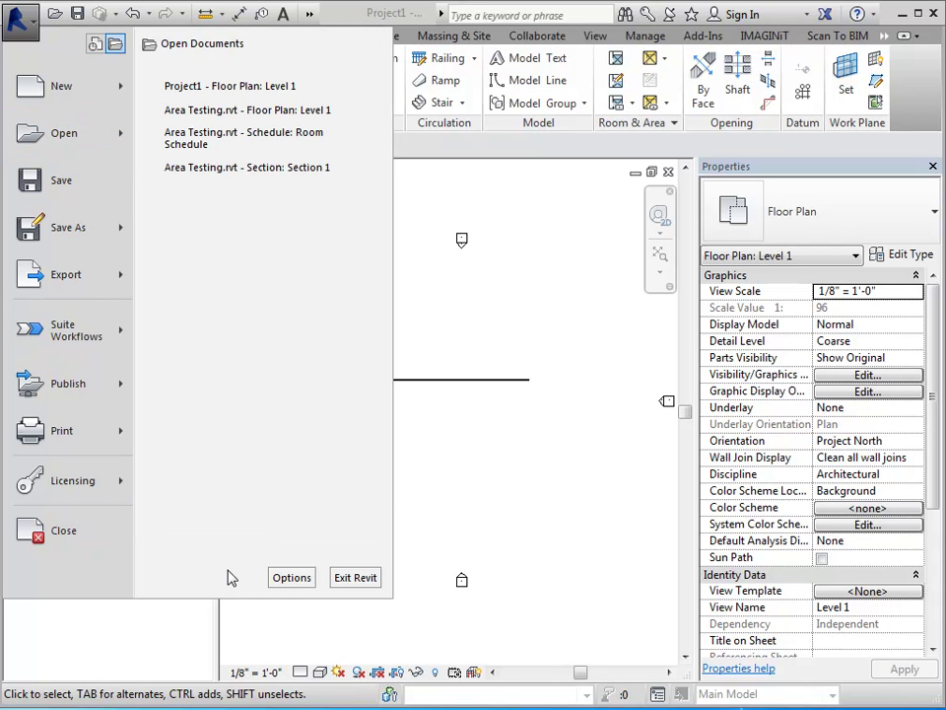
left_click(290, 578)
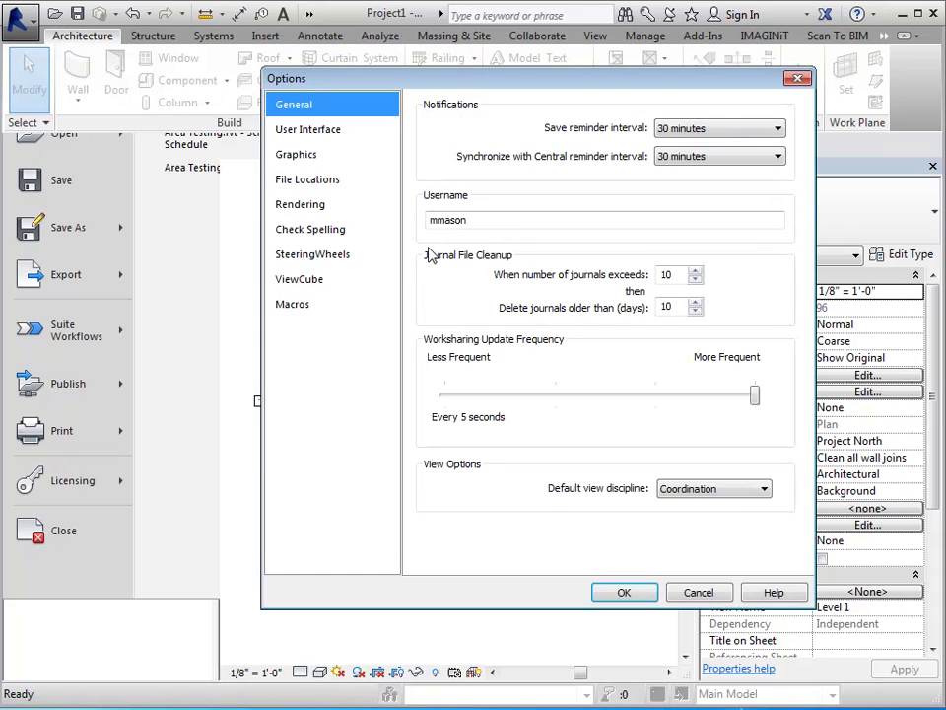
left_click(351, 130)
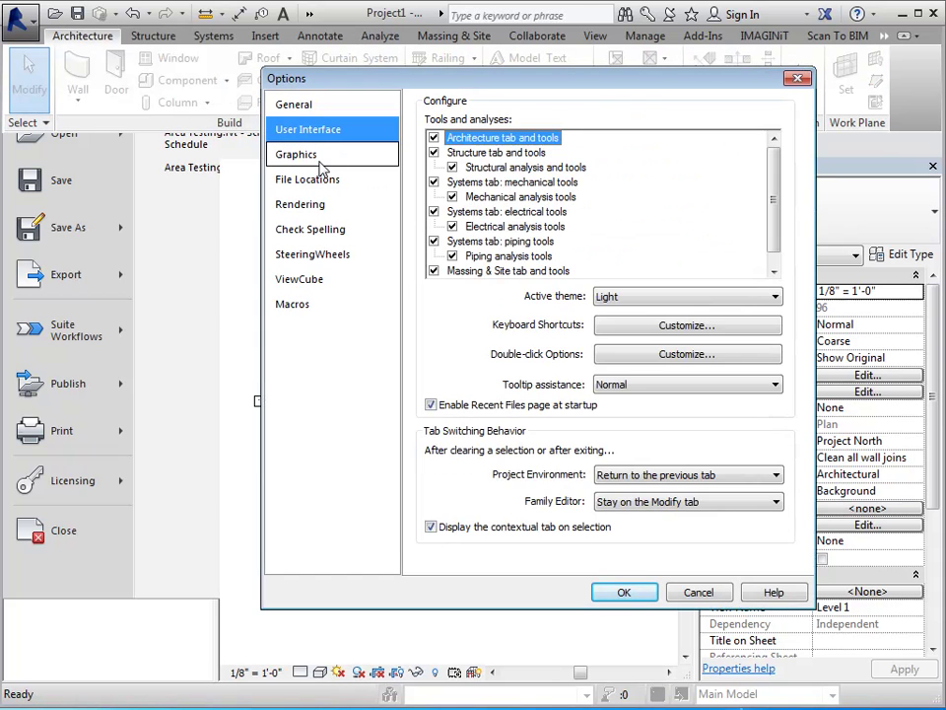
left_click(330, 154)
left_click(320, 185)
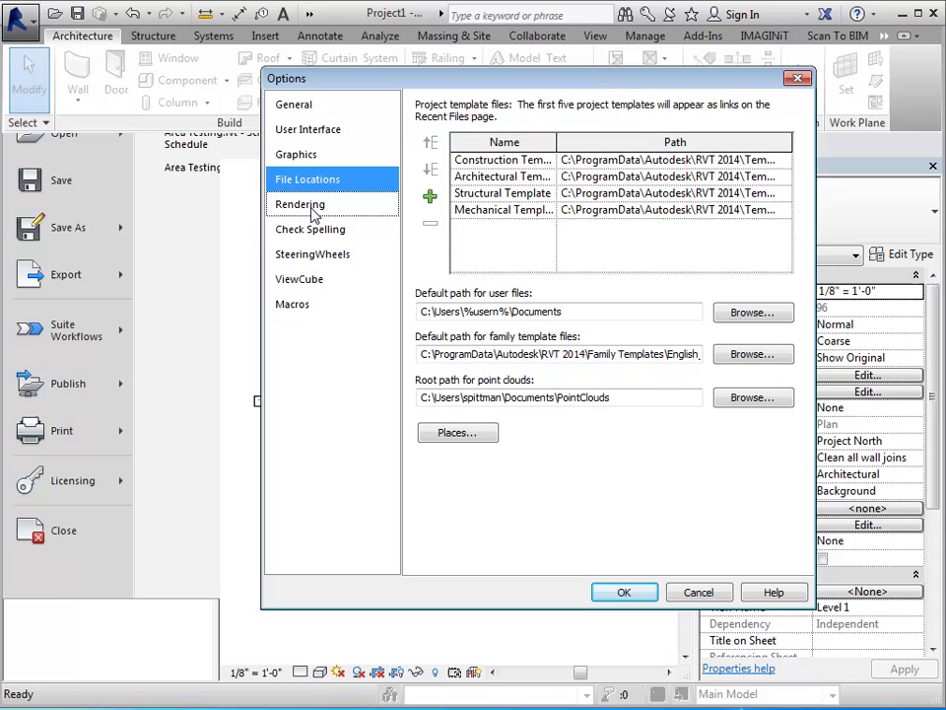
left_click(699, 593)
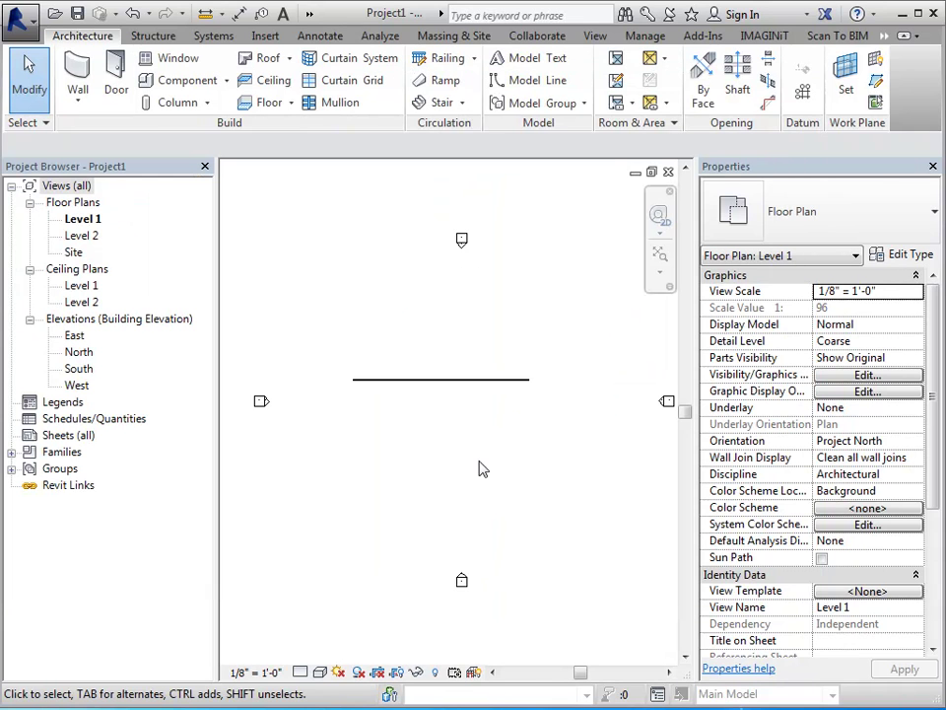
Look at the Quick Access Toolbar overflow and customize menu, then dismiss it unchanged.
left_click(310, 15)
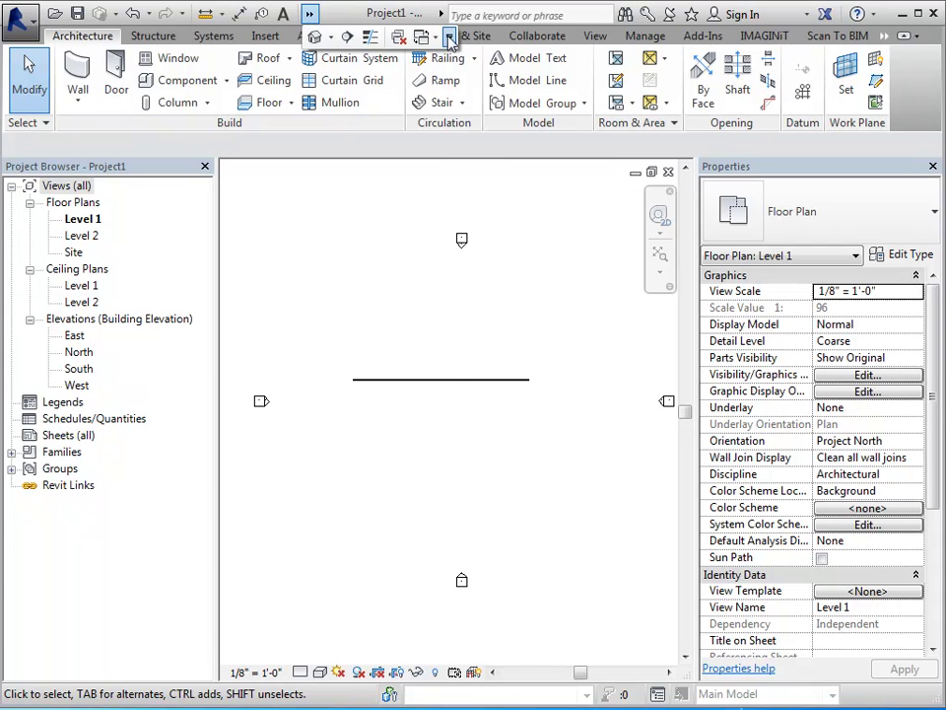
left_click(450, 36)
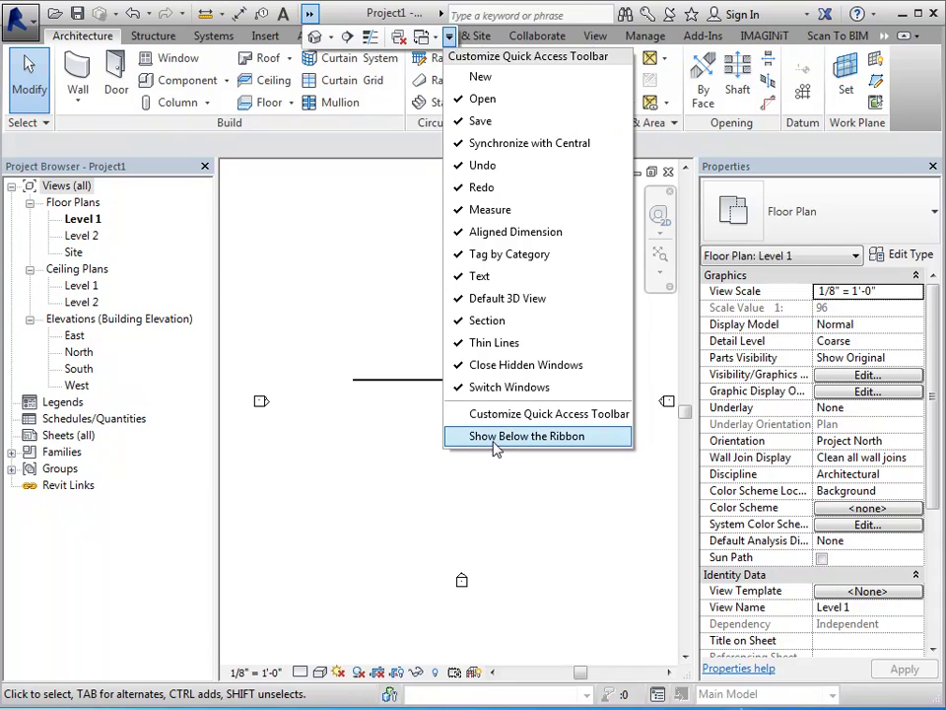
left_click(331, 247)
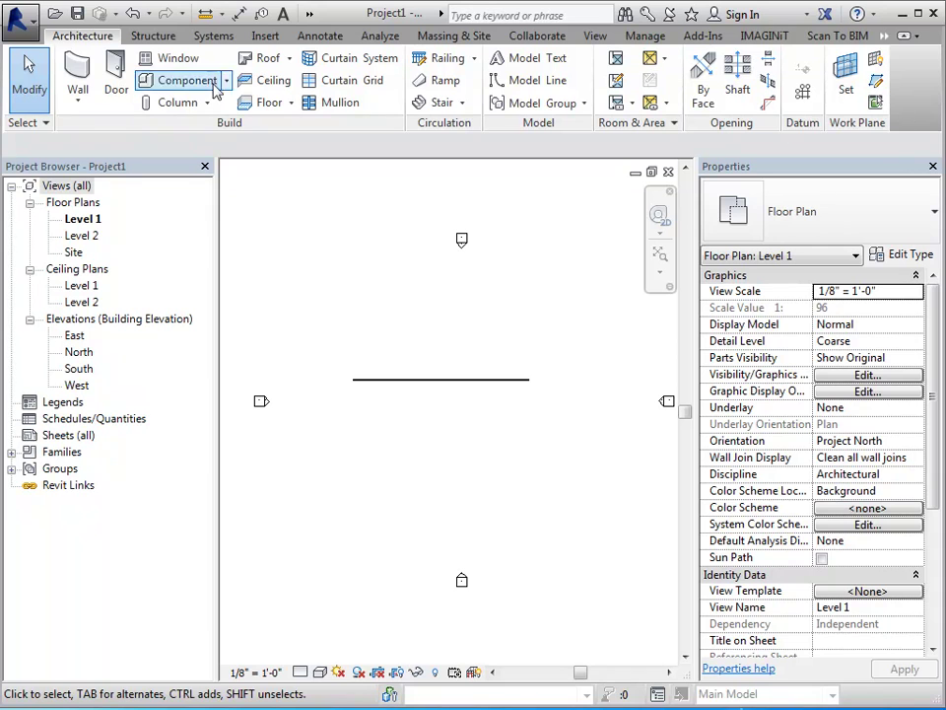
Browse the Structure and Systems tabs, then return to Architecture and list the Wall types.
left_click(170, 37)
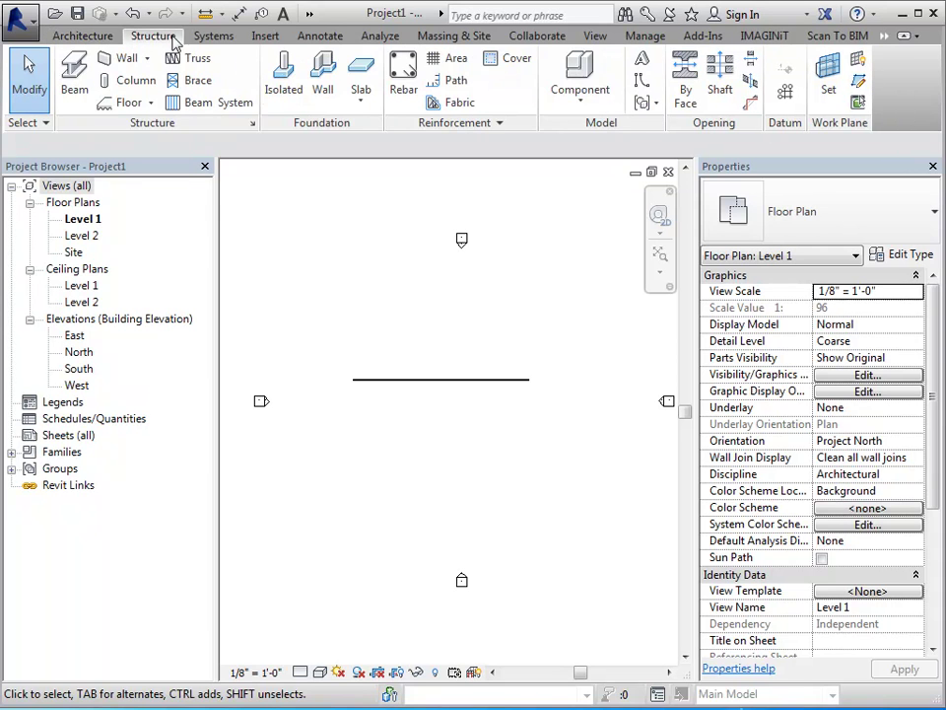
left_click(218, 36)
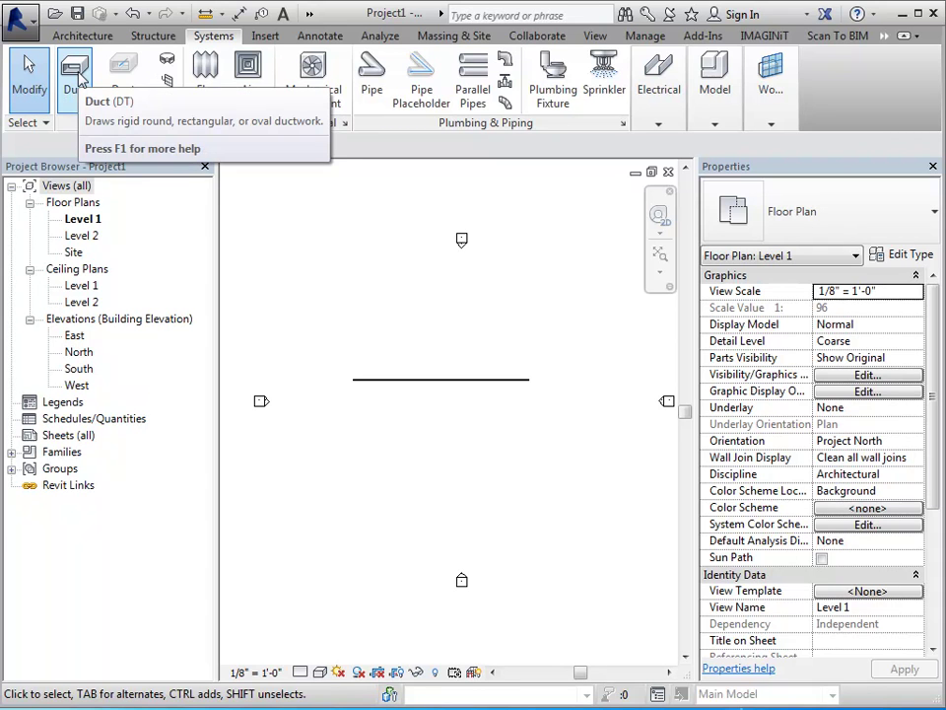
left_click(95, 37)
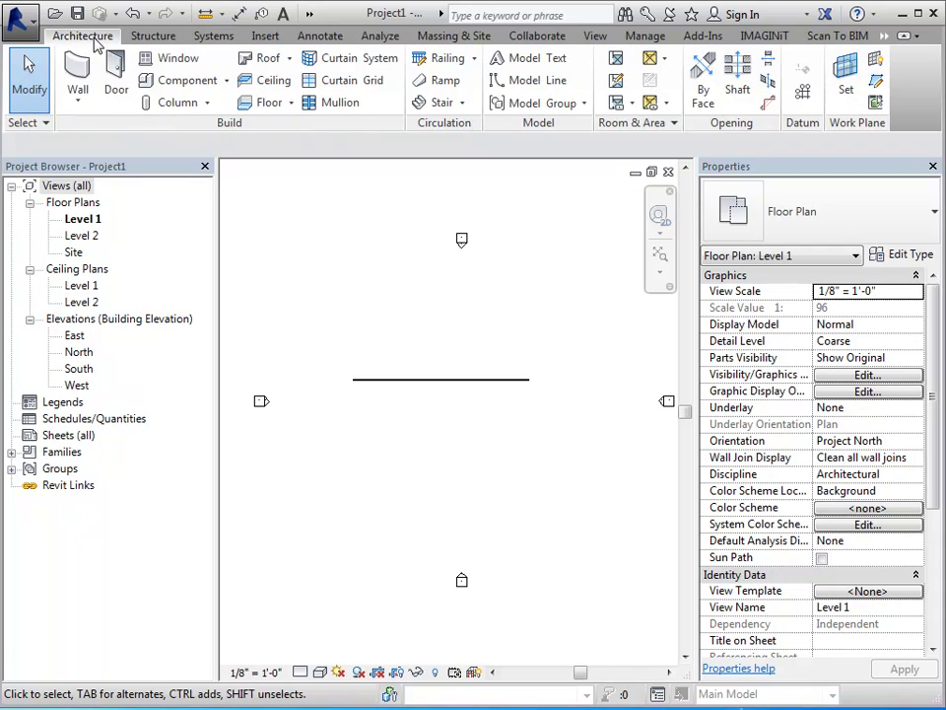
left_click(78, 103)
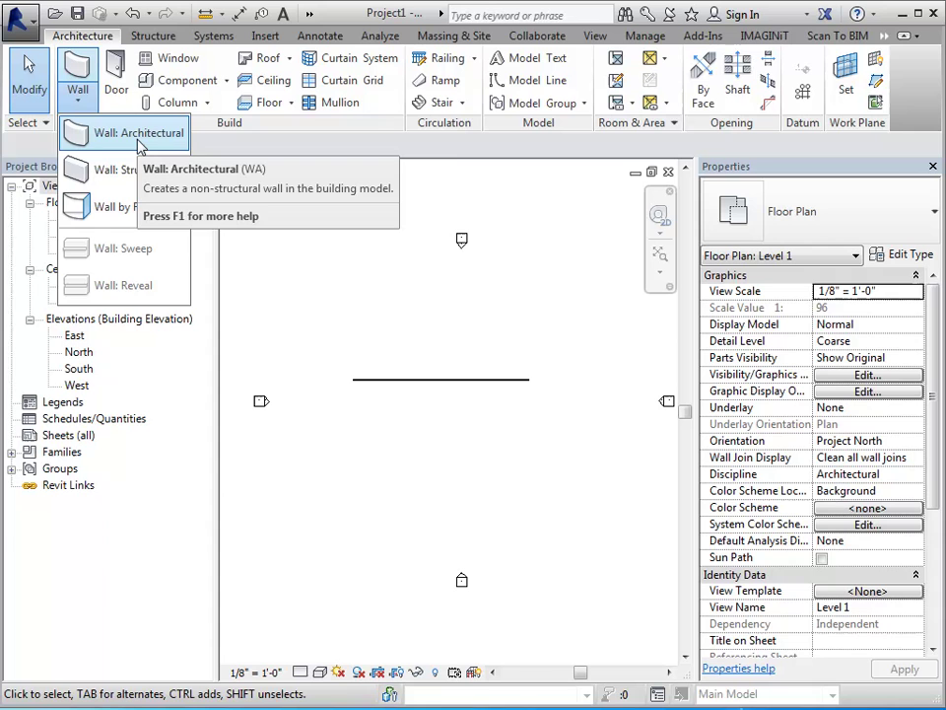
Close the Wall list, start the Wall tool, then cancel it with Modify.
left_click(422, 245)
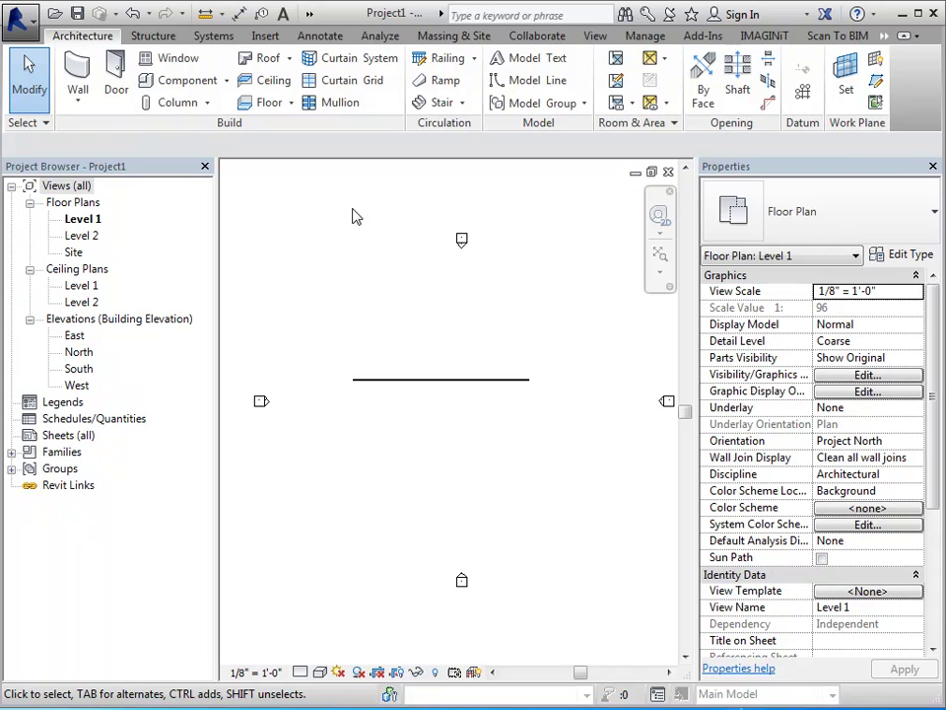
left_click(86, 77)
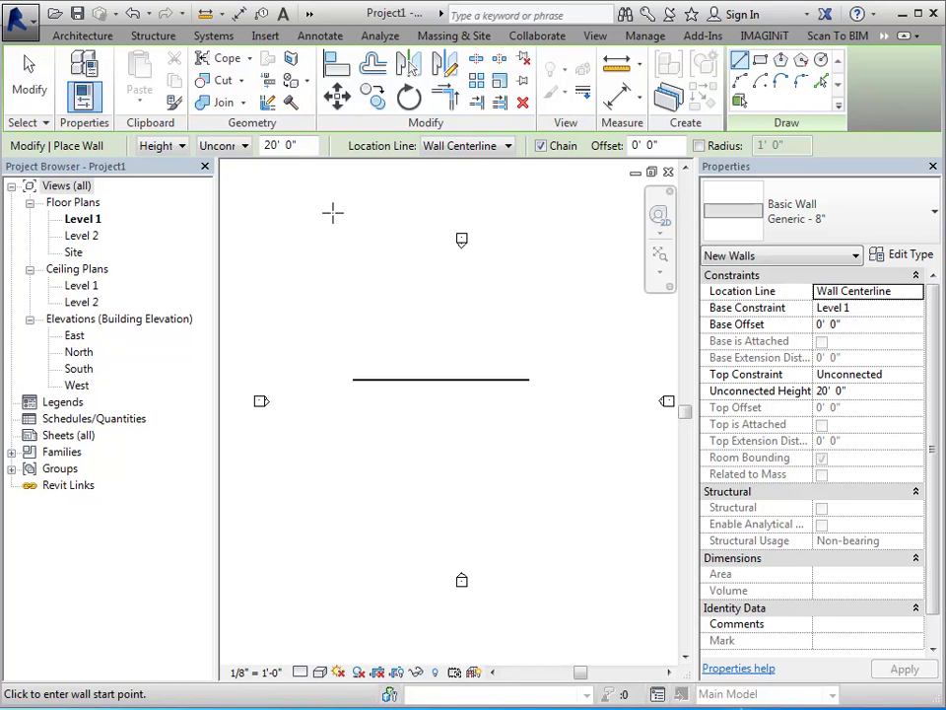
left_click(31, 90)
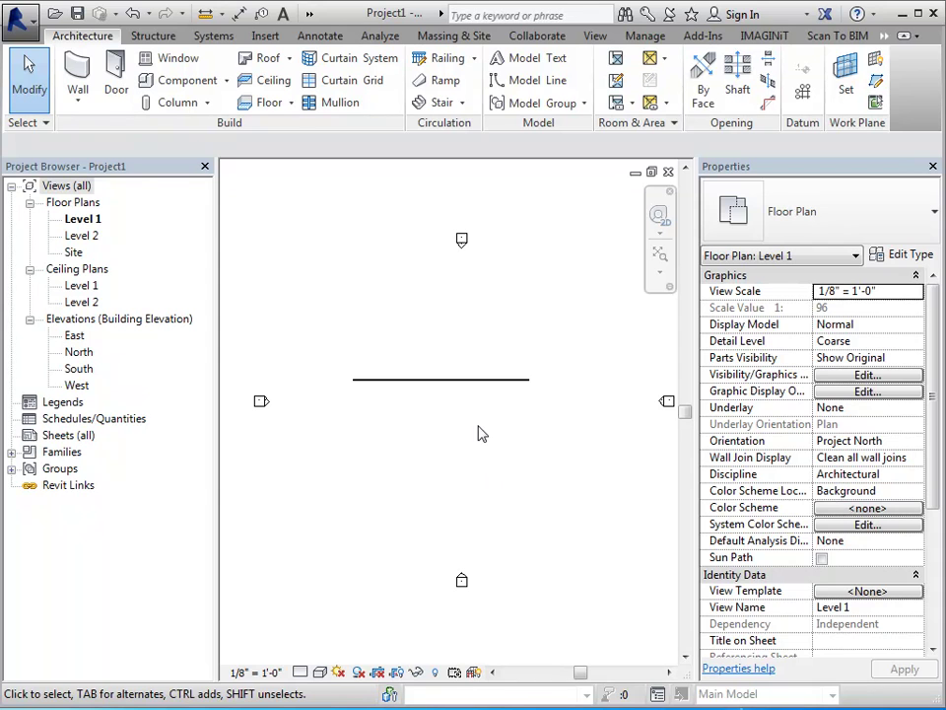
Change the selected 72'-0" wall to Generic - 12" Masonry, then deselect it.
left_click(502, 382)
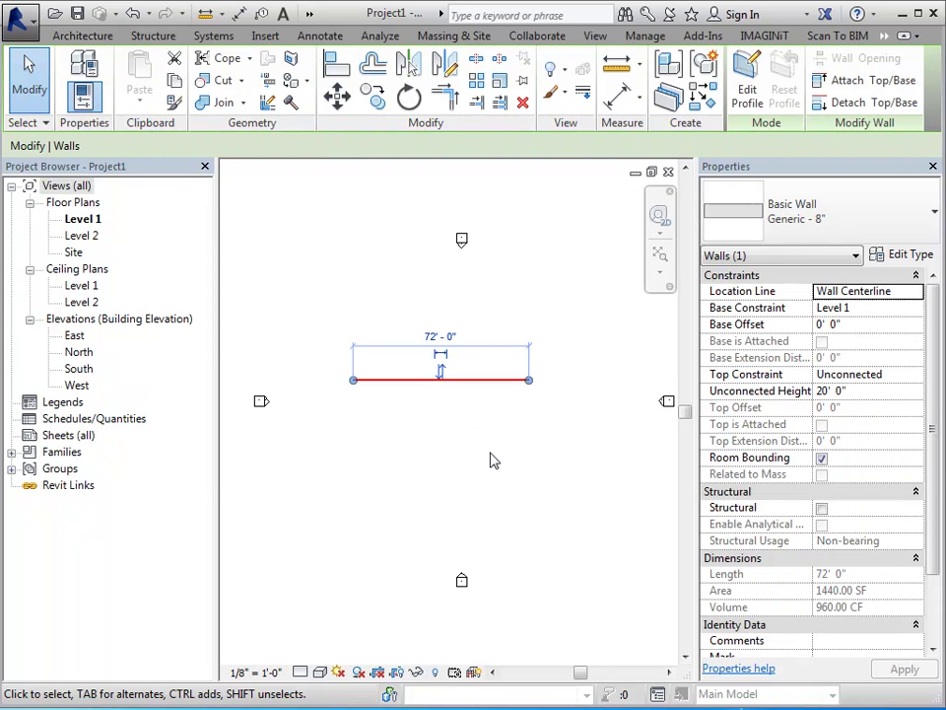
left_click(873, 225)
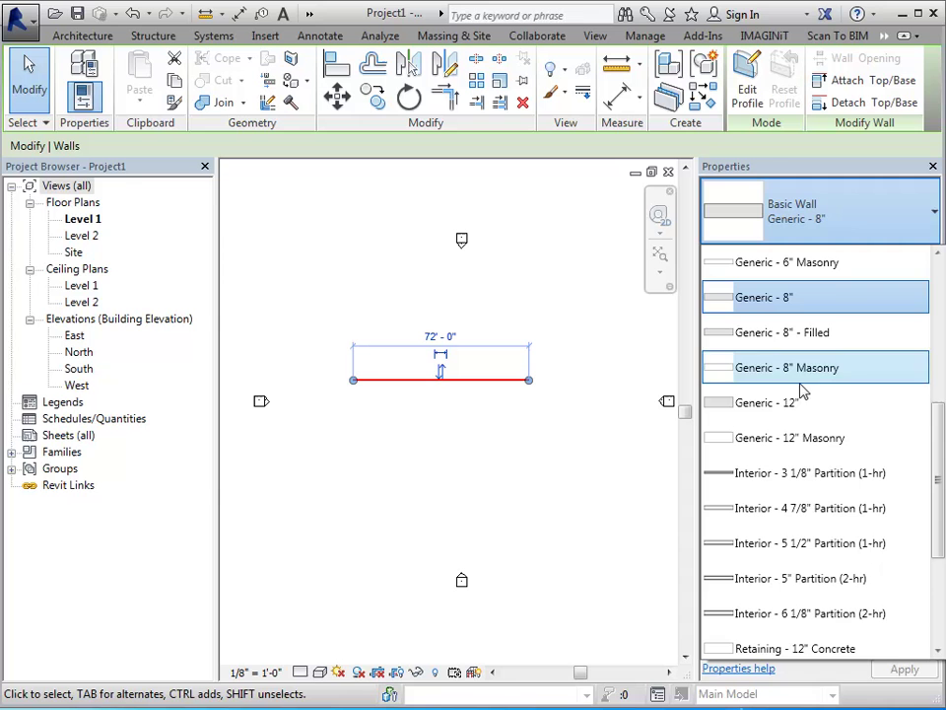
left_click(824, 449)
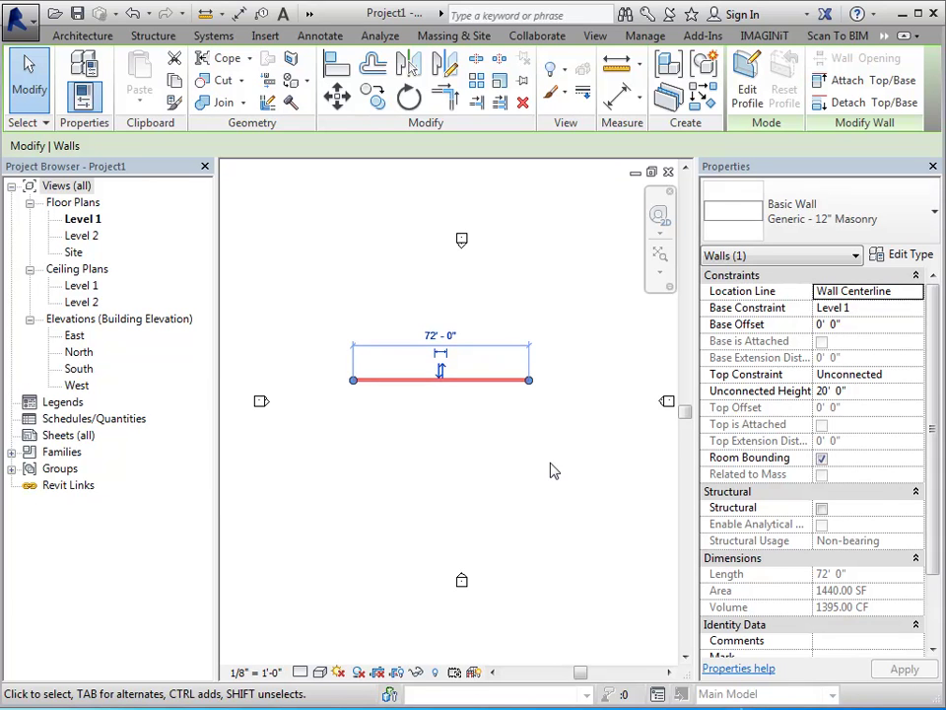
left_click(521, 497)
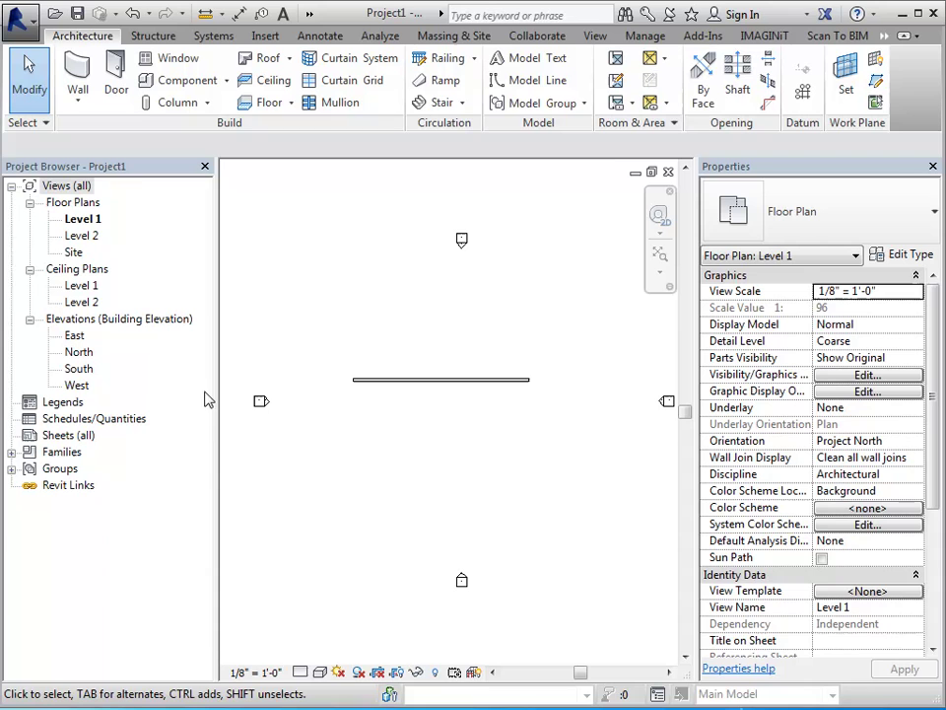
Open the Level 2 floor plan and set its View Scale to 1/4" = 1'-0".
double_click(81, 236)
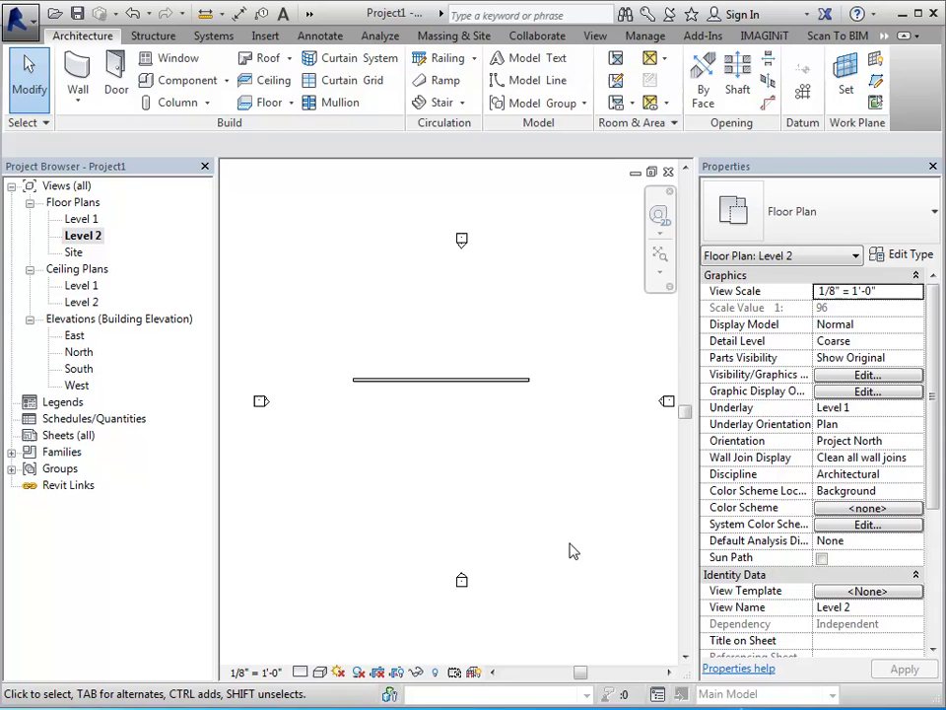
left_click(918, 293)
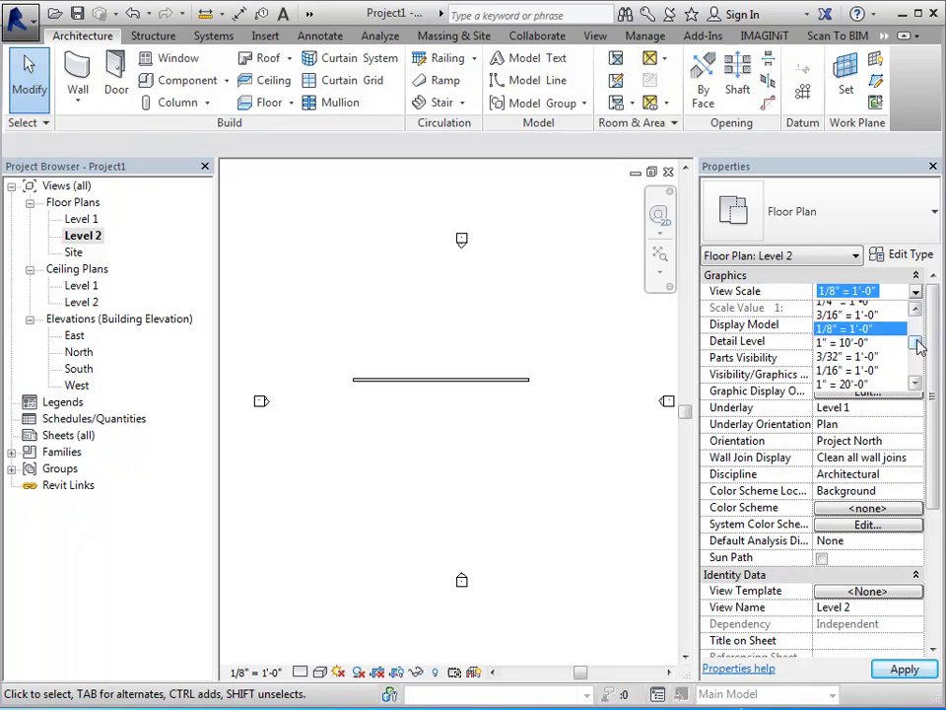
scroll(907, 349, "up", 2)
left_click(839, 386)
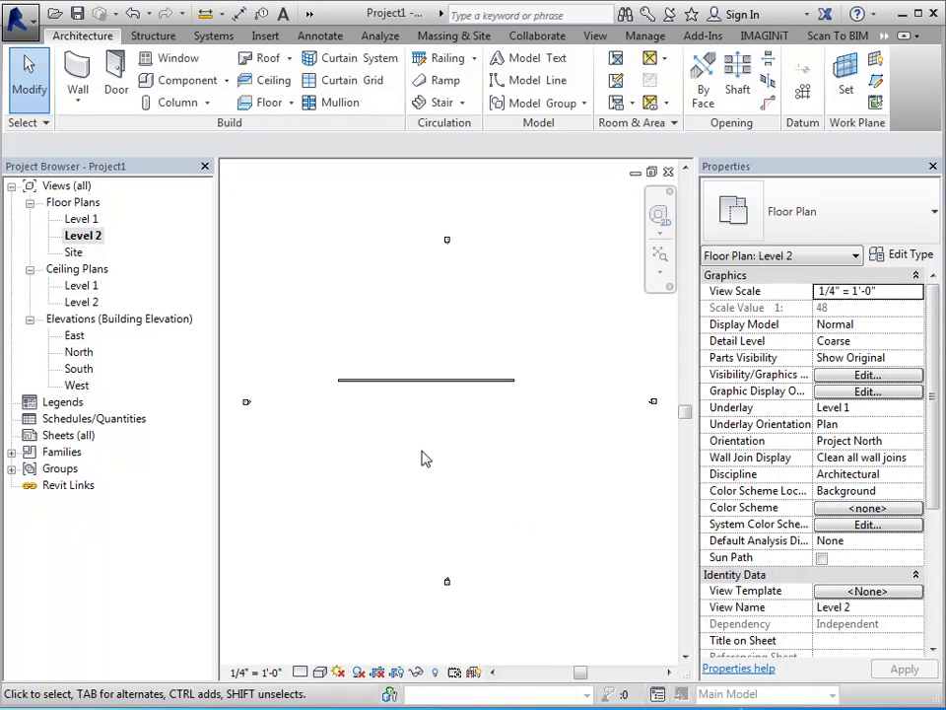
Select and deselect the Level 2 wall, then start the Wall tool with WA.
left_click(426, 383)
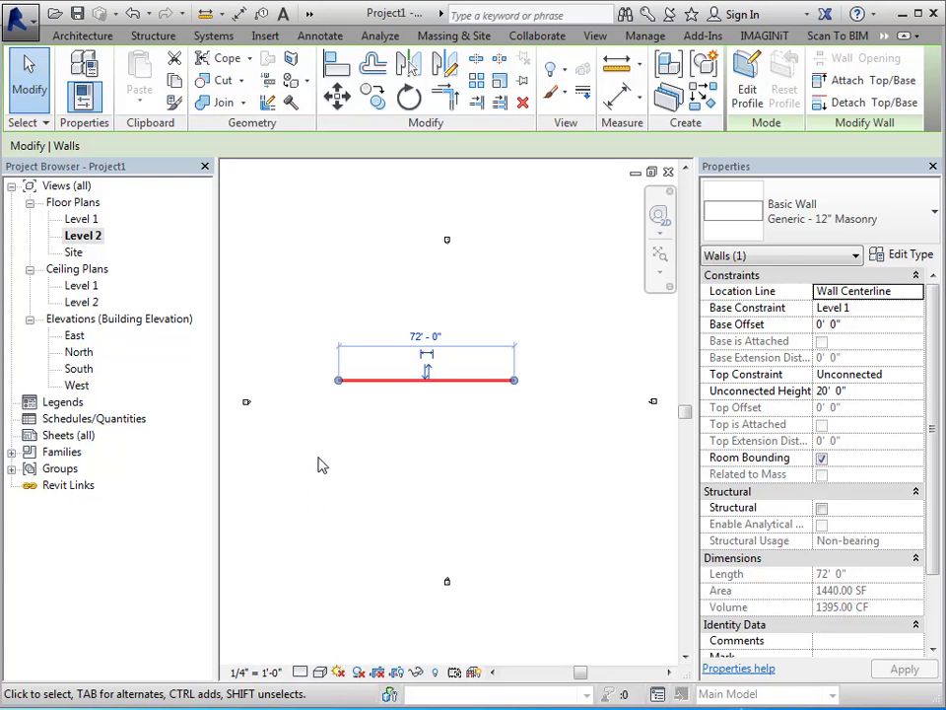
left_click(305, 387)
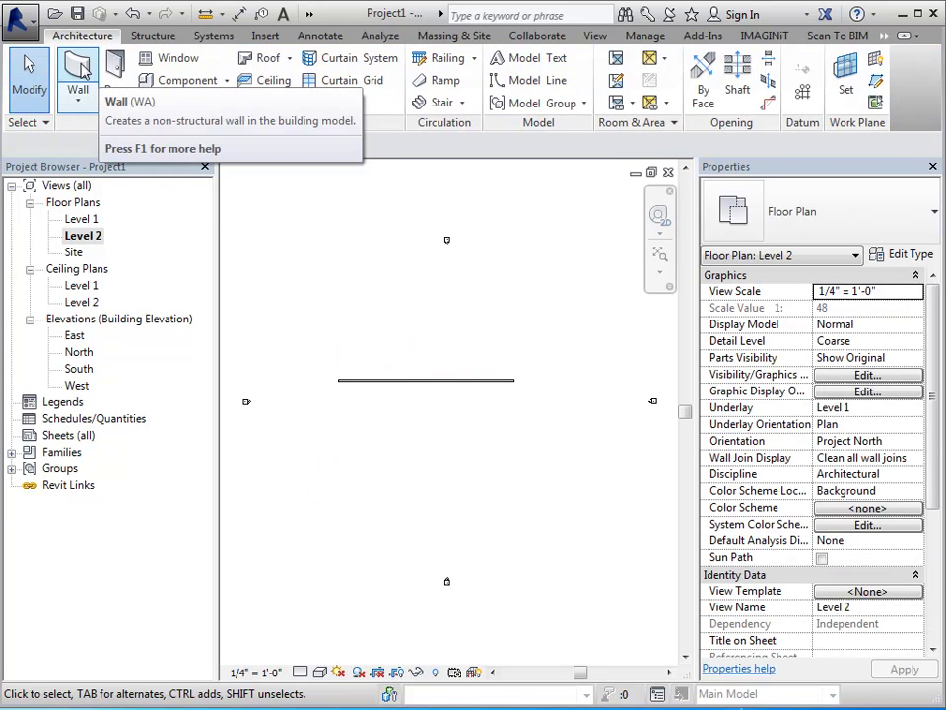
key("w")
key("a")
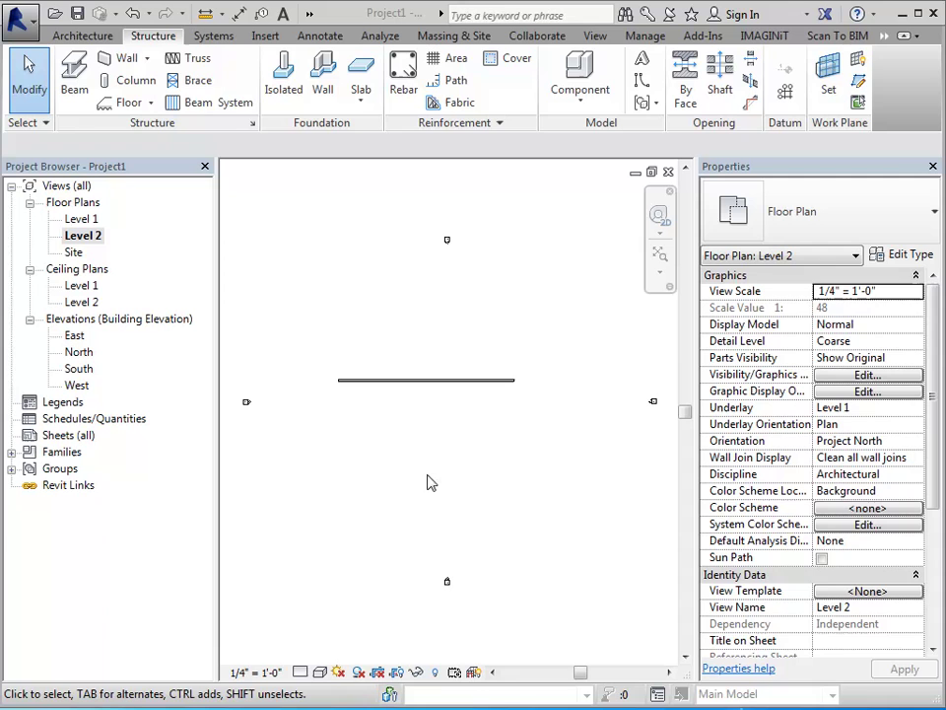
Cycle through the Architecture, Structure and Systems tabs, ending back on Architecture.
left_click(87, 37)
left_click(153, 36)
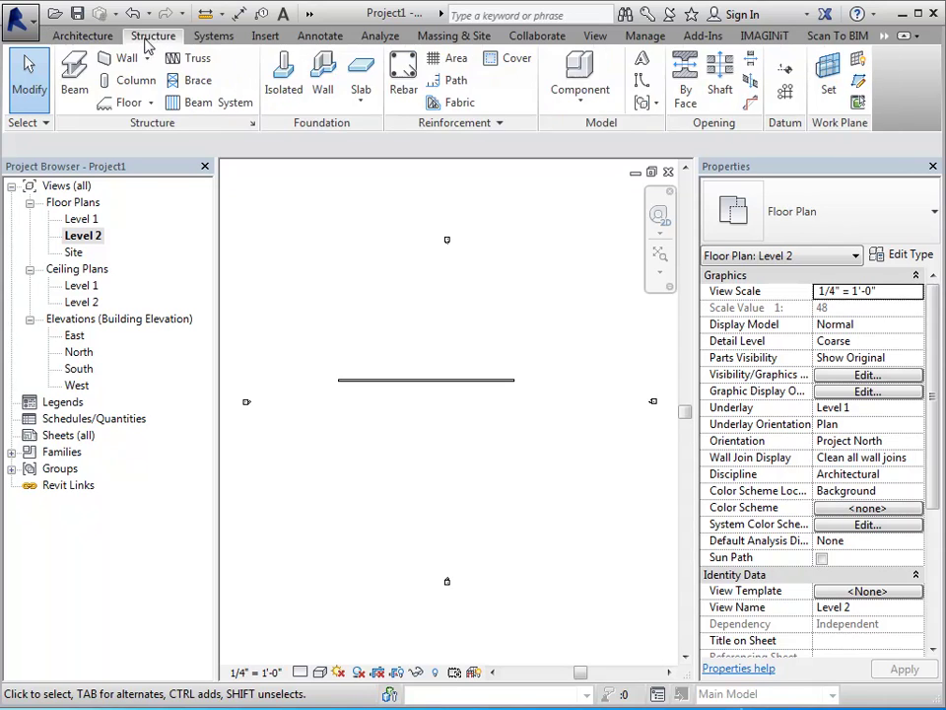
left_click(209, 36)
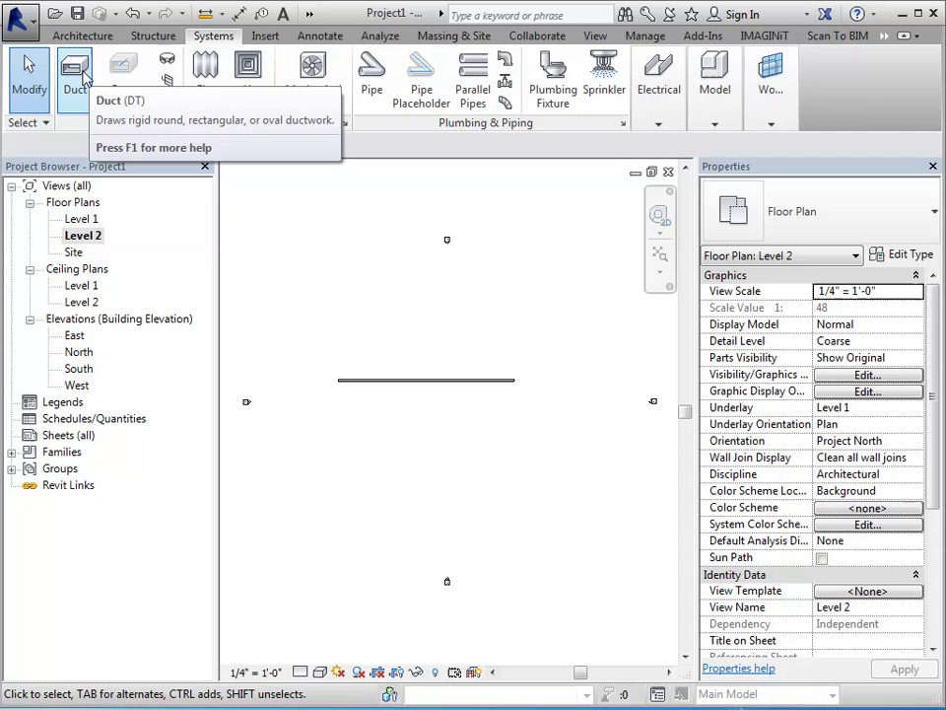
left_click(79, 36)
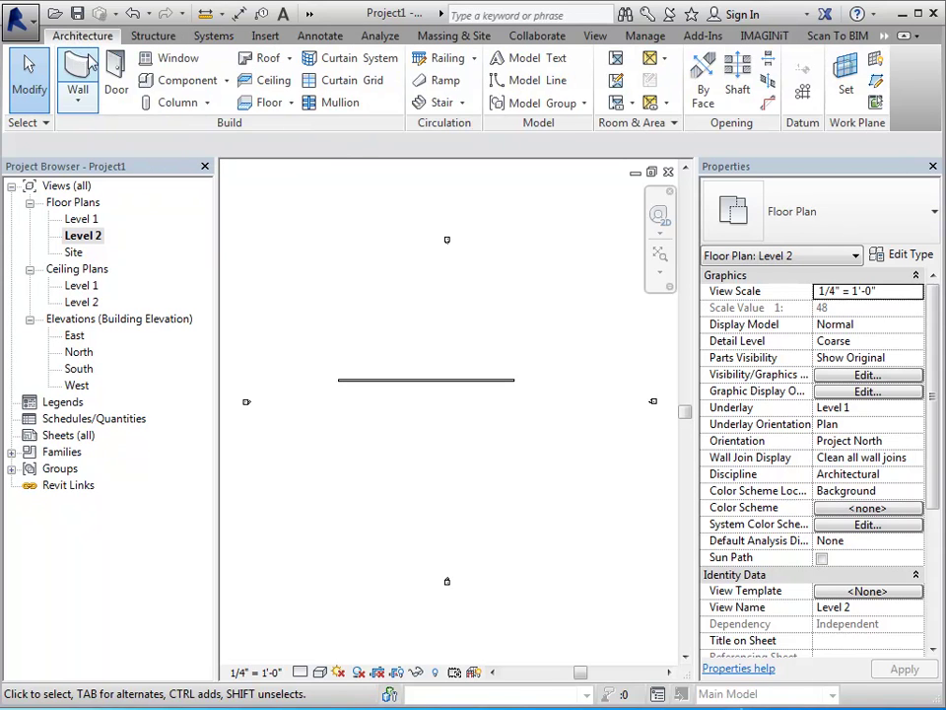
List the Wall types, expand the Room & Area panel extras, then show the Structure tools.
left_click(77, 103)
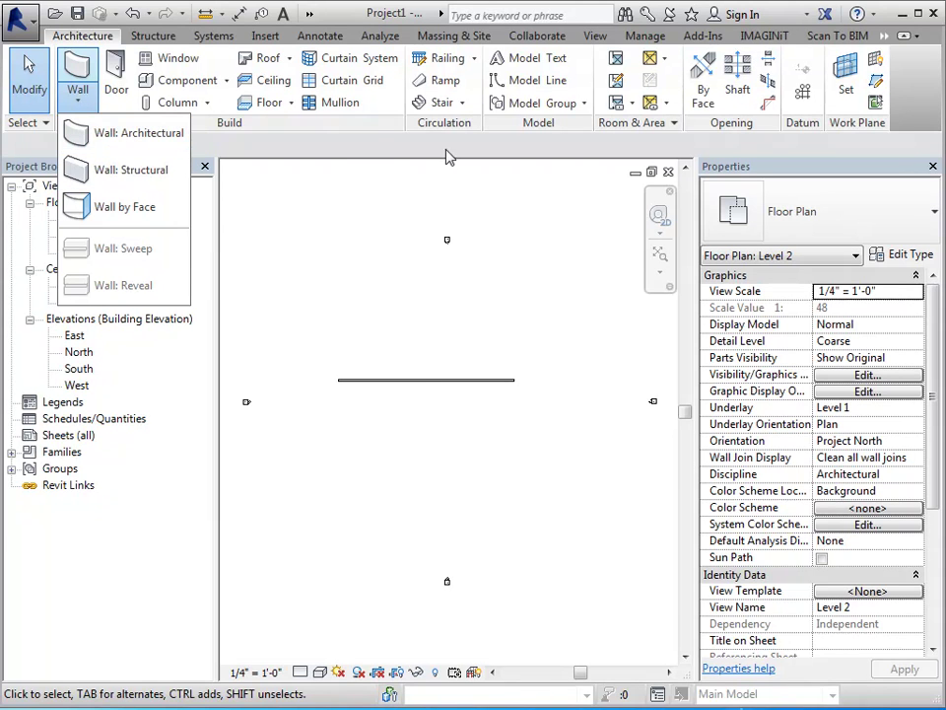
left_click(675, 125)
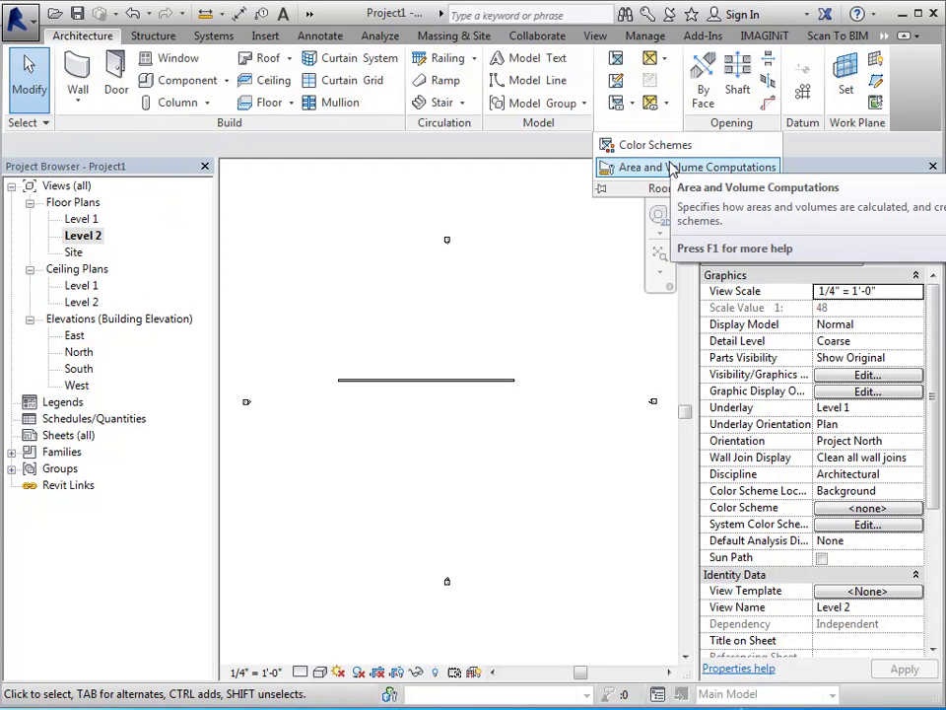
left_click(169, 37)
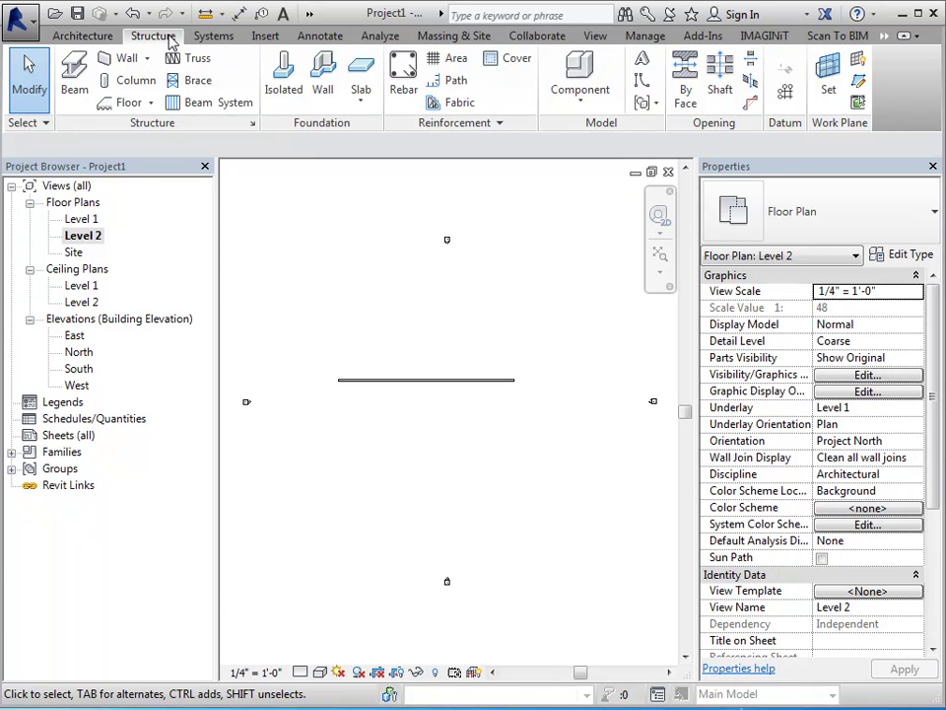
left_click(253, 127)
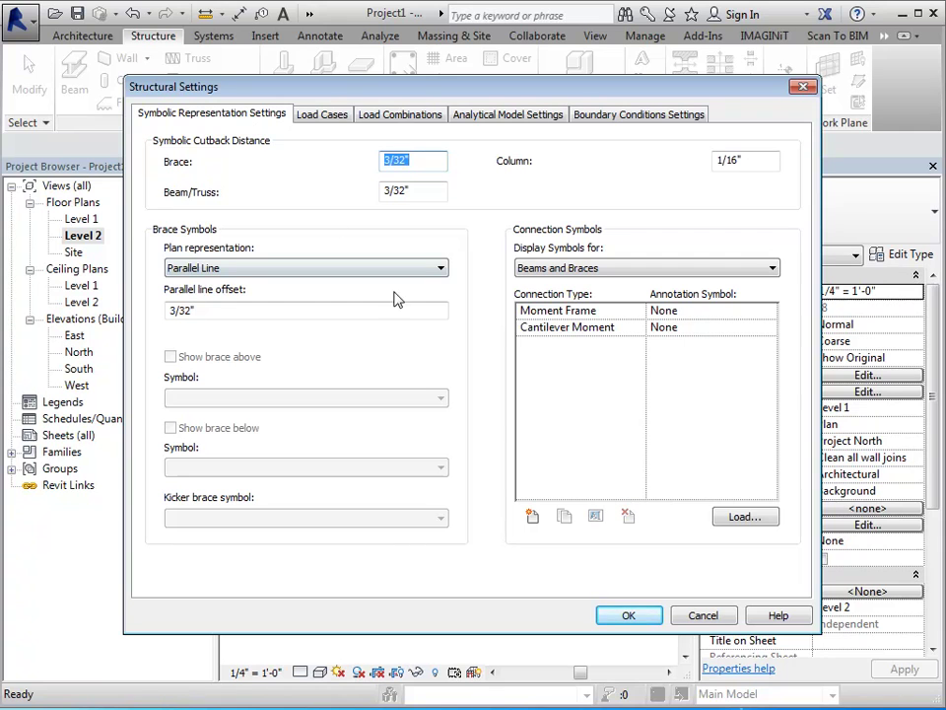
left_click(703, 615)
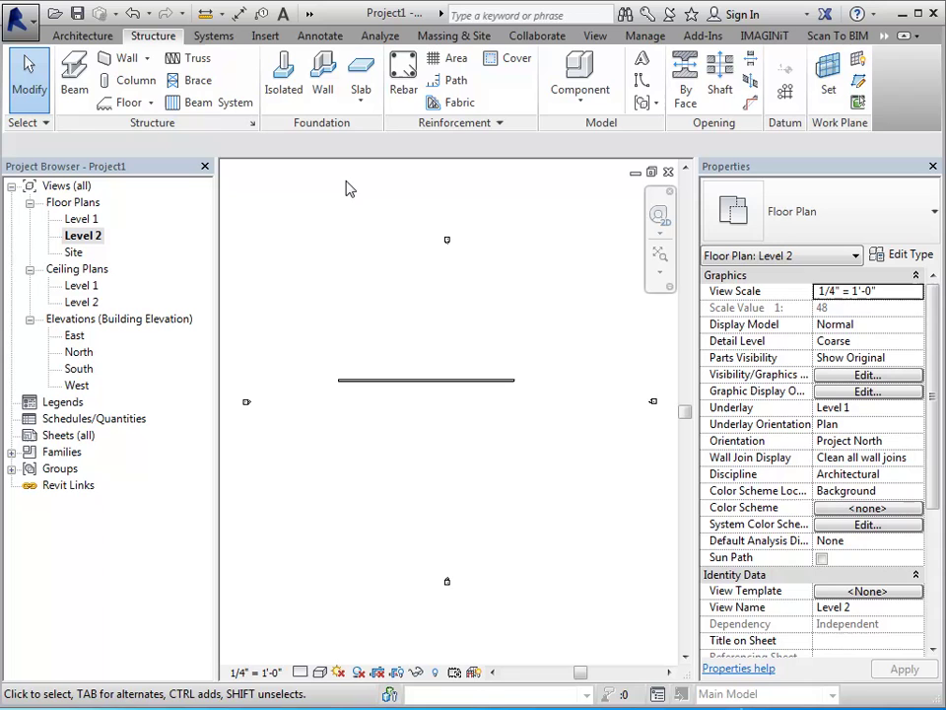
left_click_drag(179, 121, 433, 338)
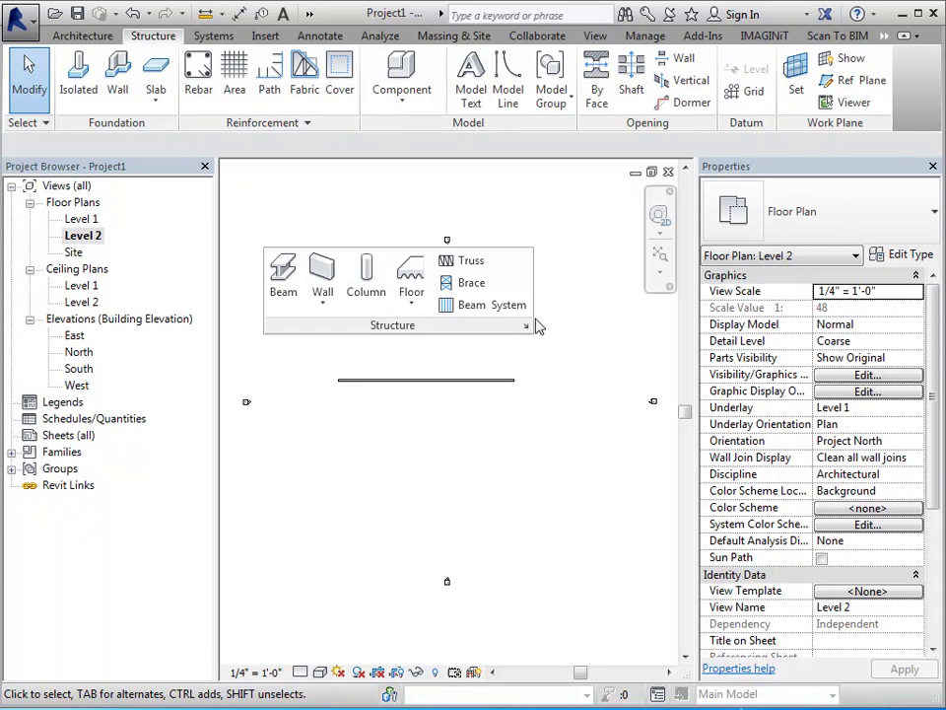
mouse_move(506, 324)
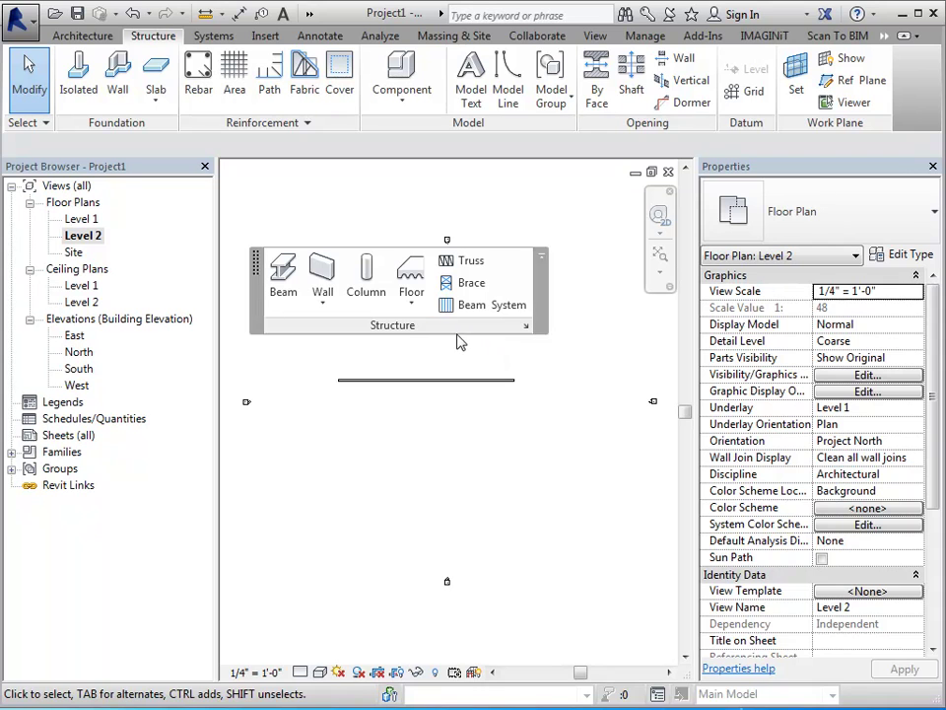
left_click(542, 261)
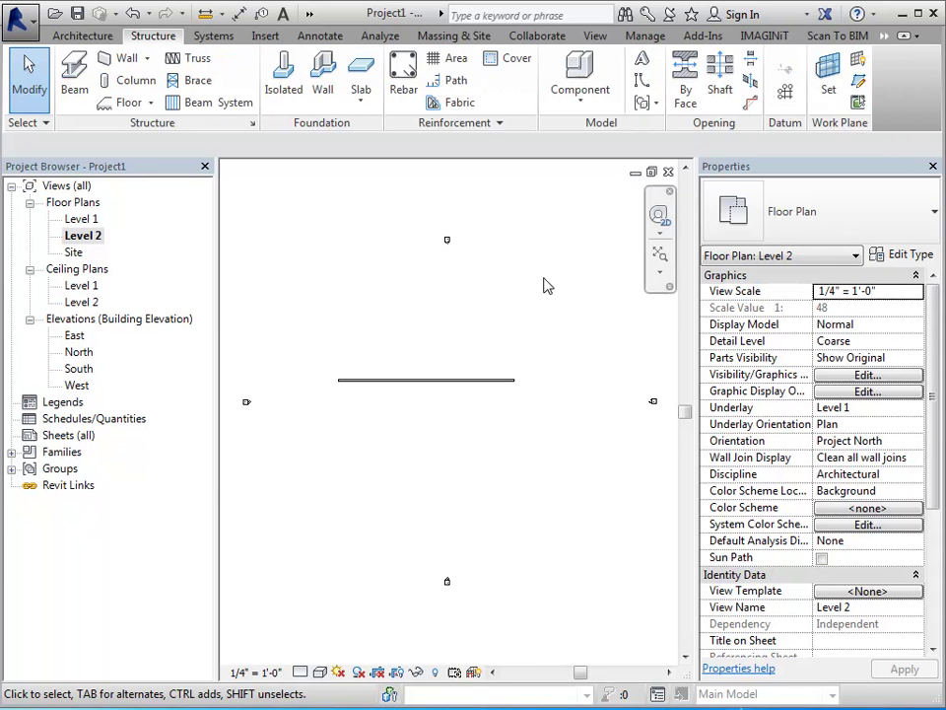
On the View tab, inspect the User Interface list and drawing-area context menu, dismissing both.
left_click(886, 37)
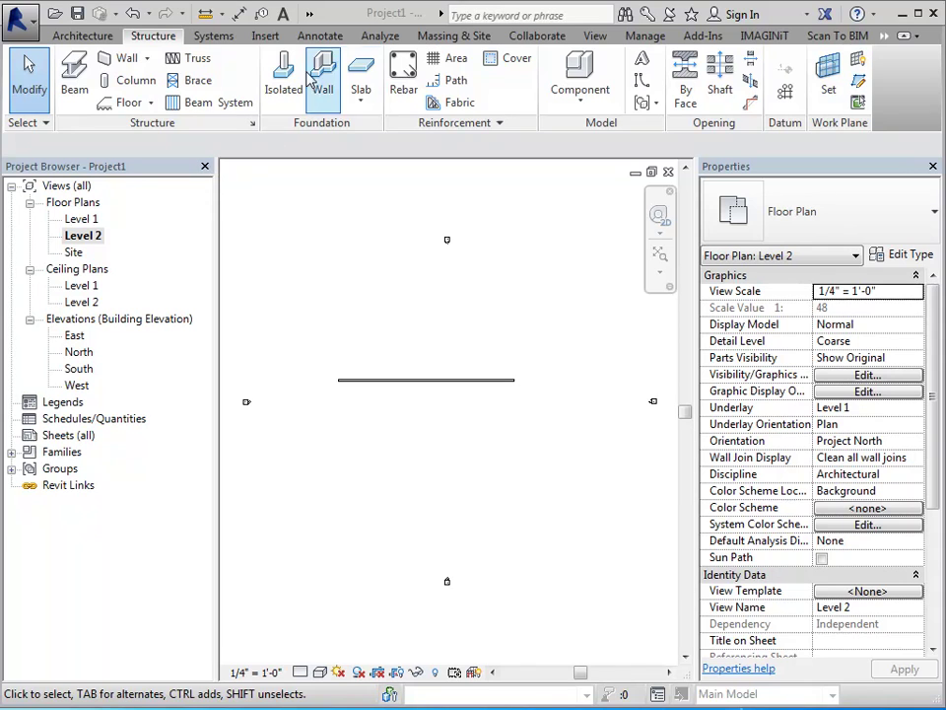
left_click(595, 37)
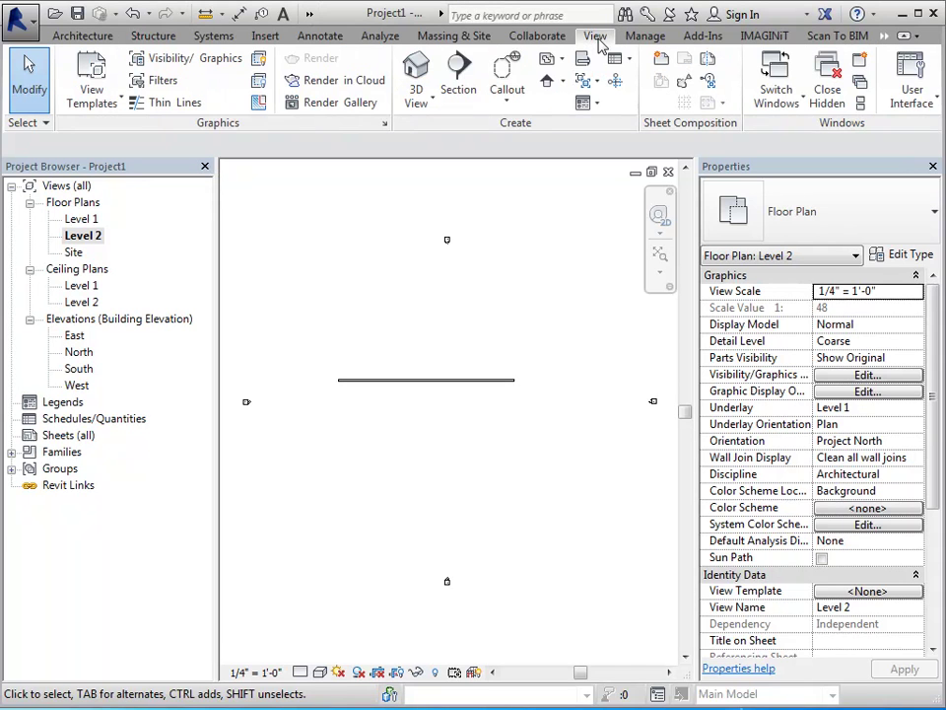
left_click(933, 106)
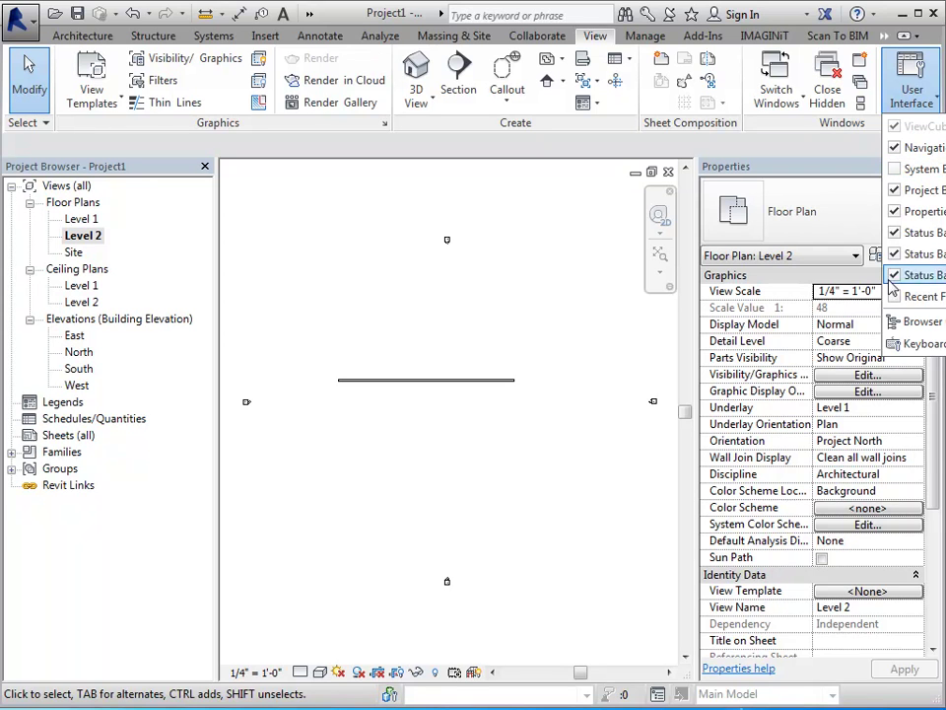
left_click(553, 463)
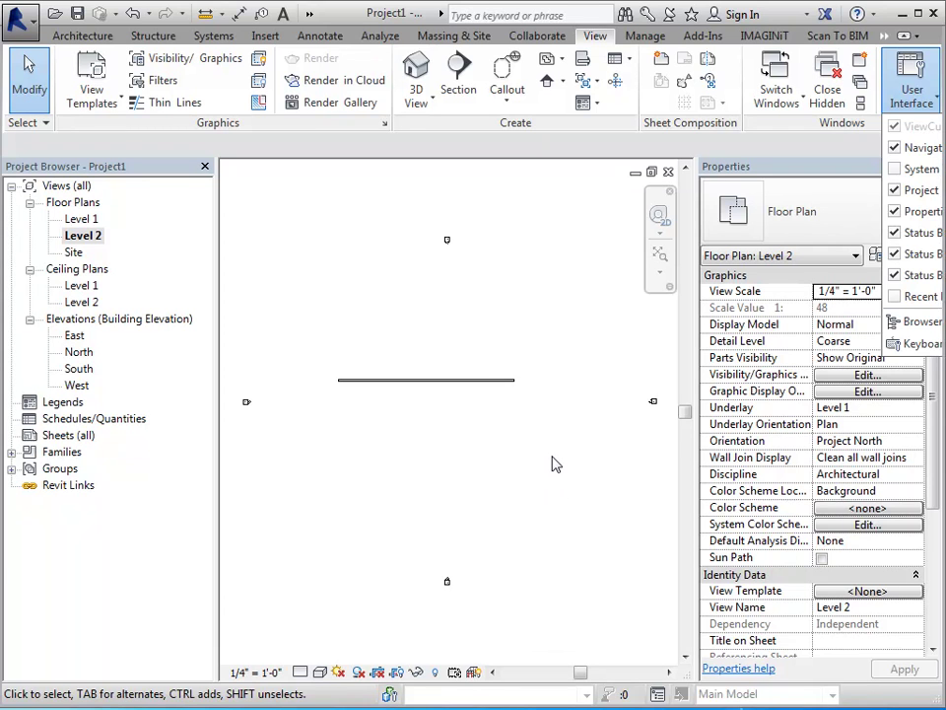
right_click(557, 443)
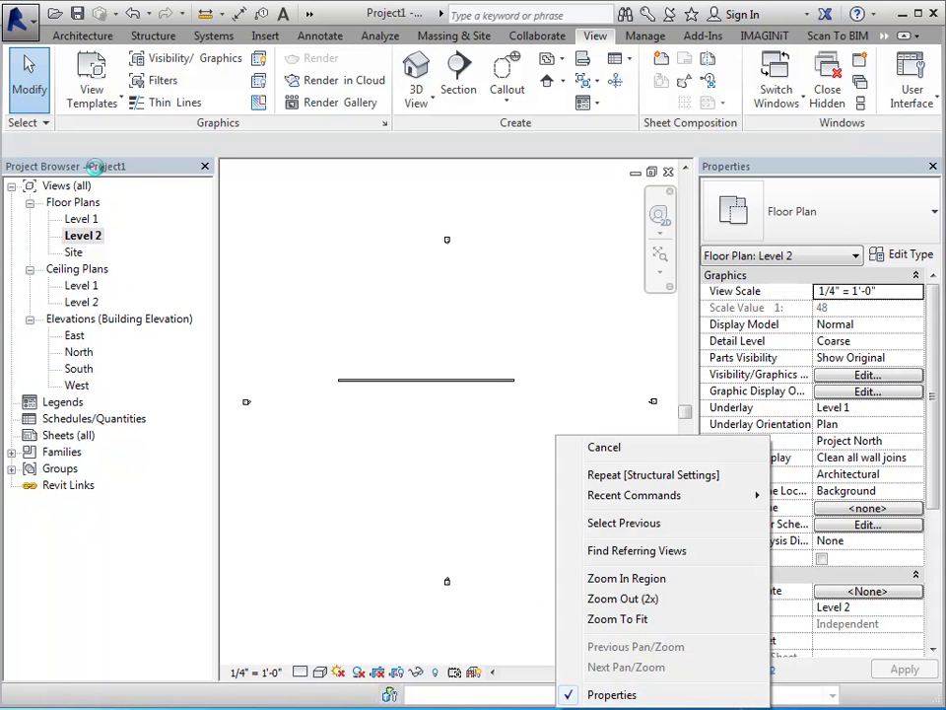
left_click(275, 205)
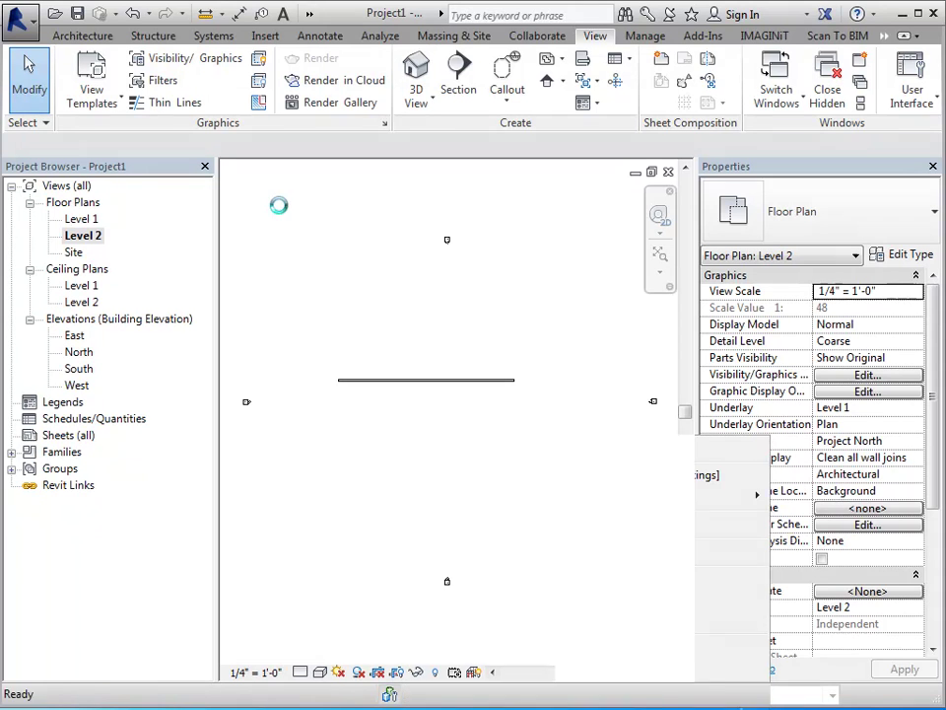
Close the Project Browser, then re-enable it from View > User Interface.
left_click(205, 165)
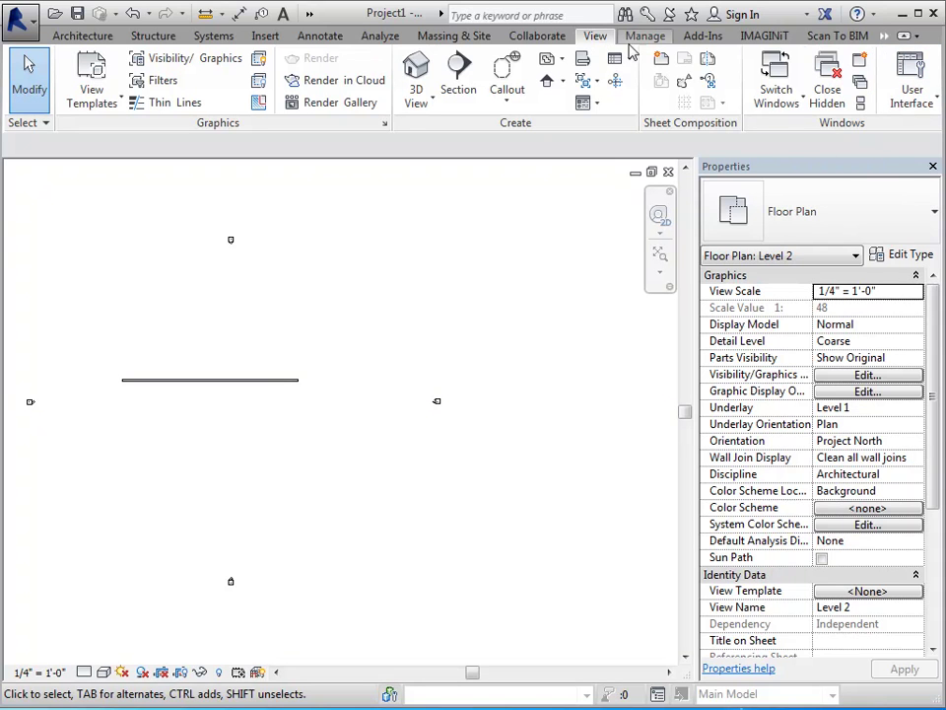
left_click(901, 91)
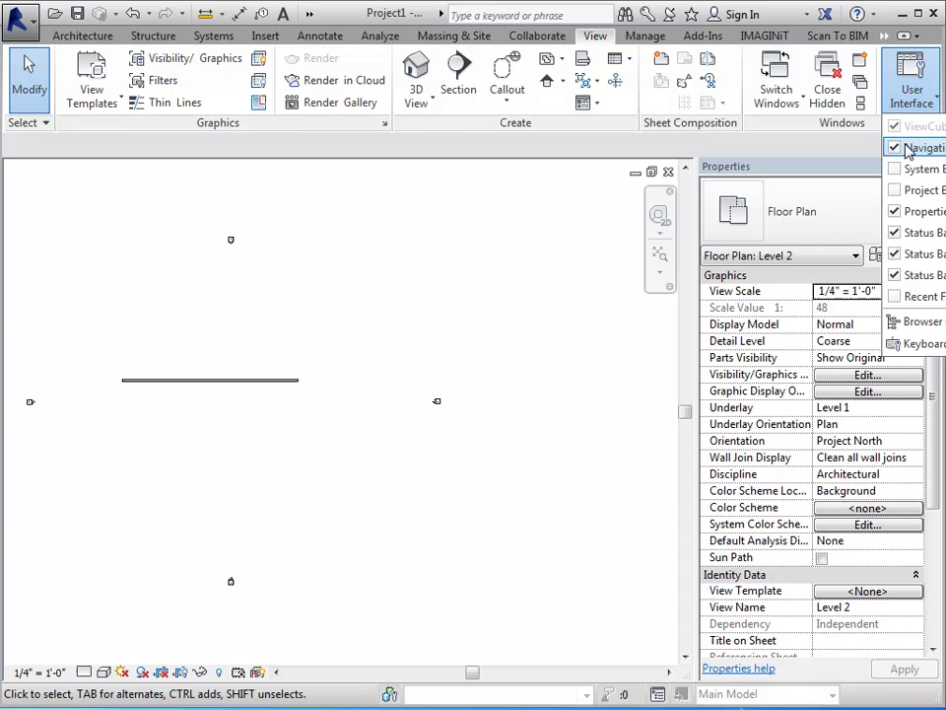
left_click(897, 192)
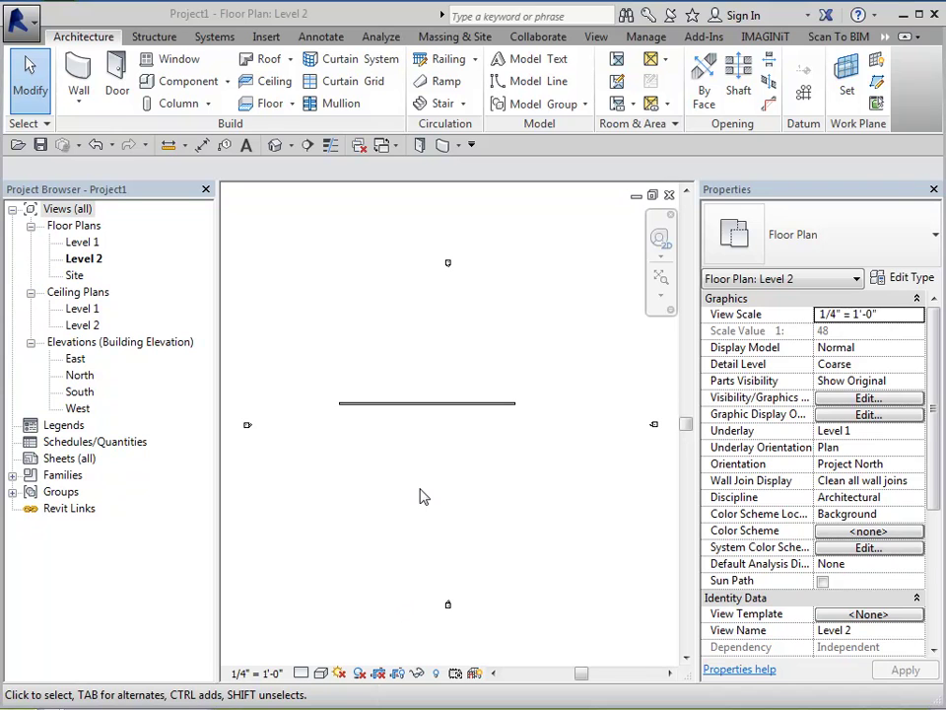
Select the 72' wall and reveal the overflowed ribbon tabs.
left_click(399, 412)
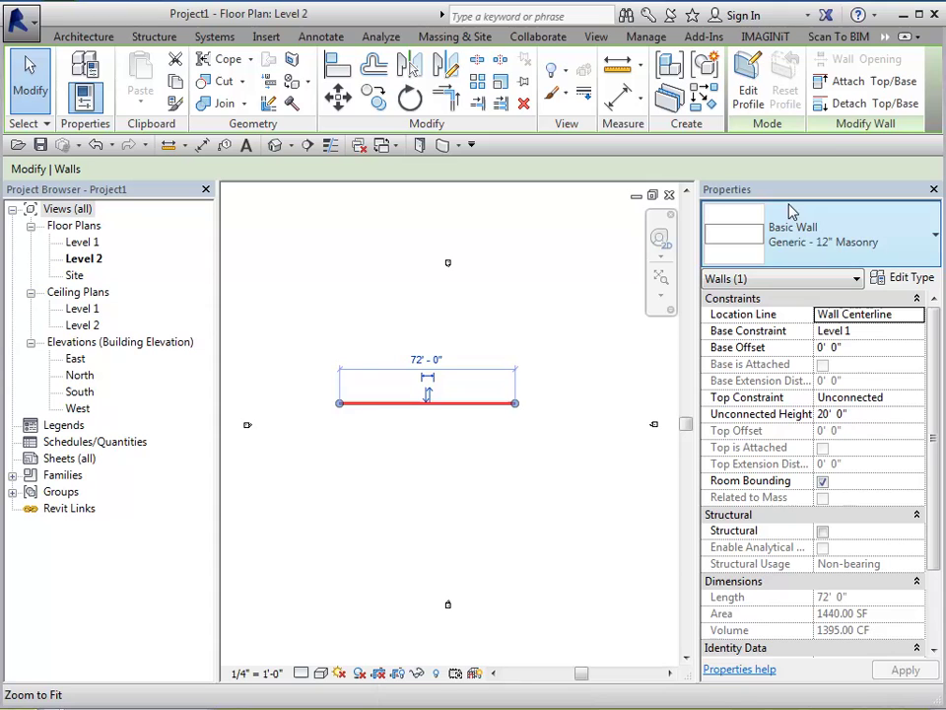
left_click(885, 37)
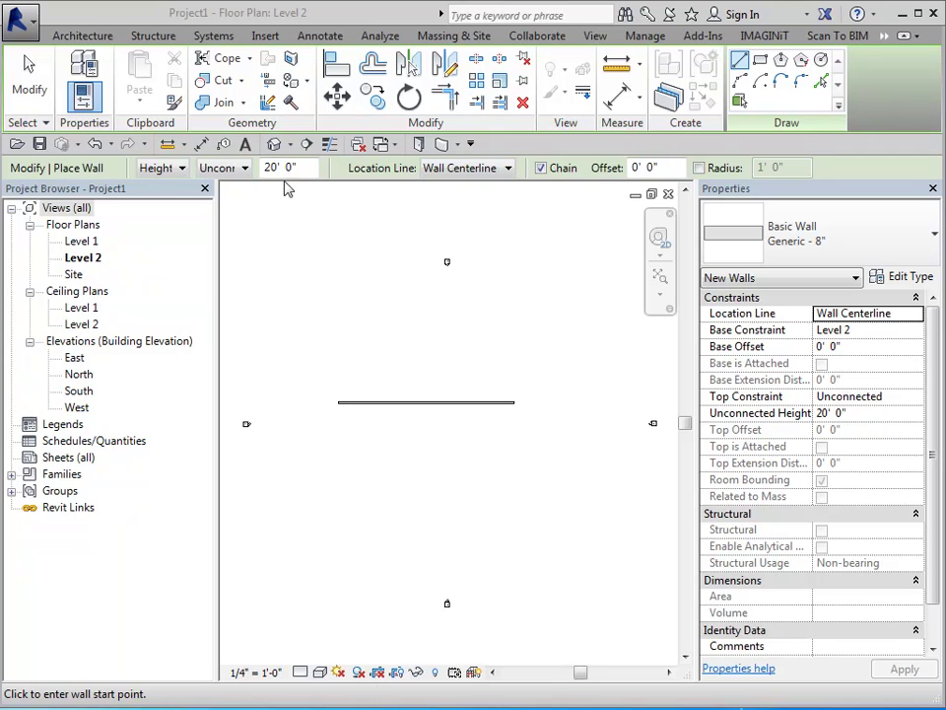
On the Architecture tab, end wall placement with Modify, then select the existing wall.
left_click(81, 34)
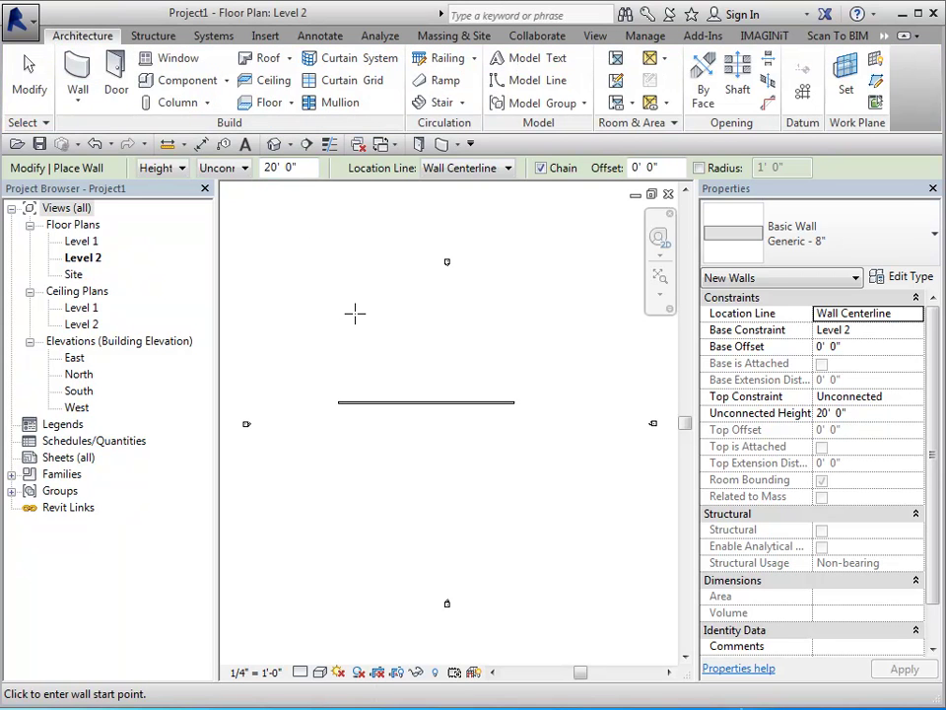
left_click(28, 77)
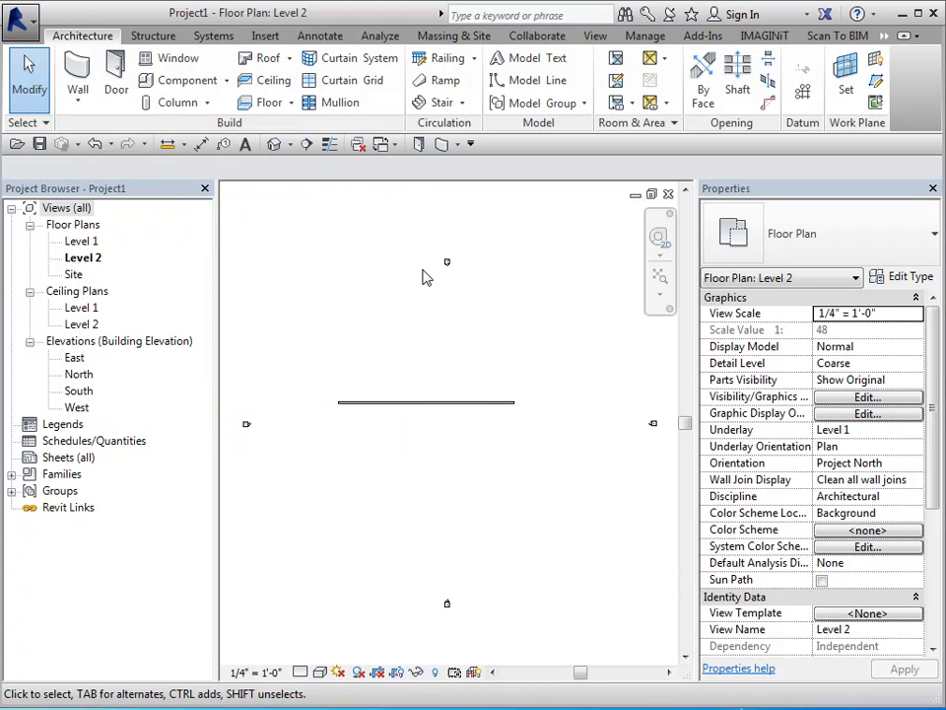
left_click(426, 402)
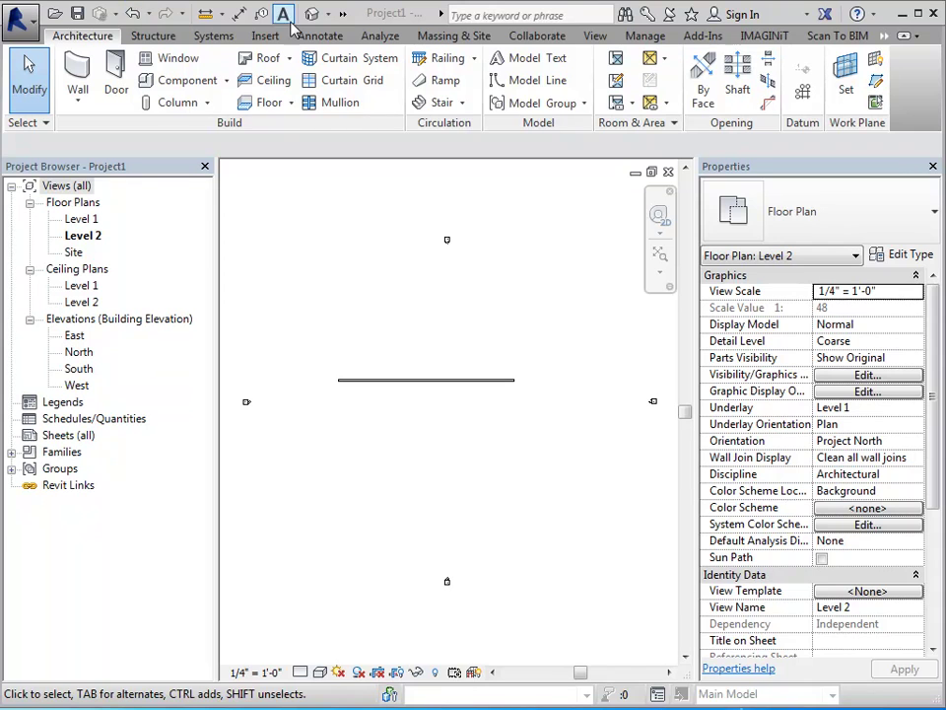
Move the Quick Access Toolbar below the ribbon.
left_click(343, 15)
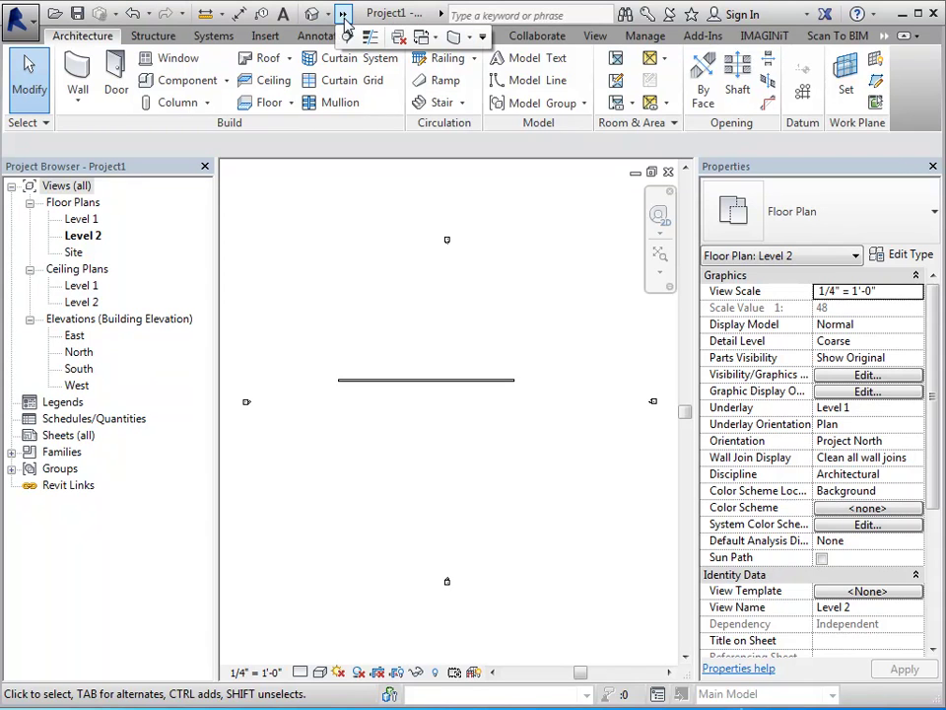
left_click(482, 38)
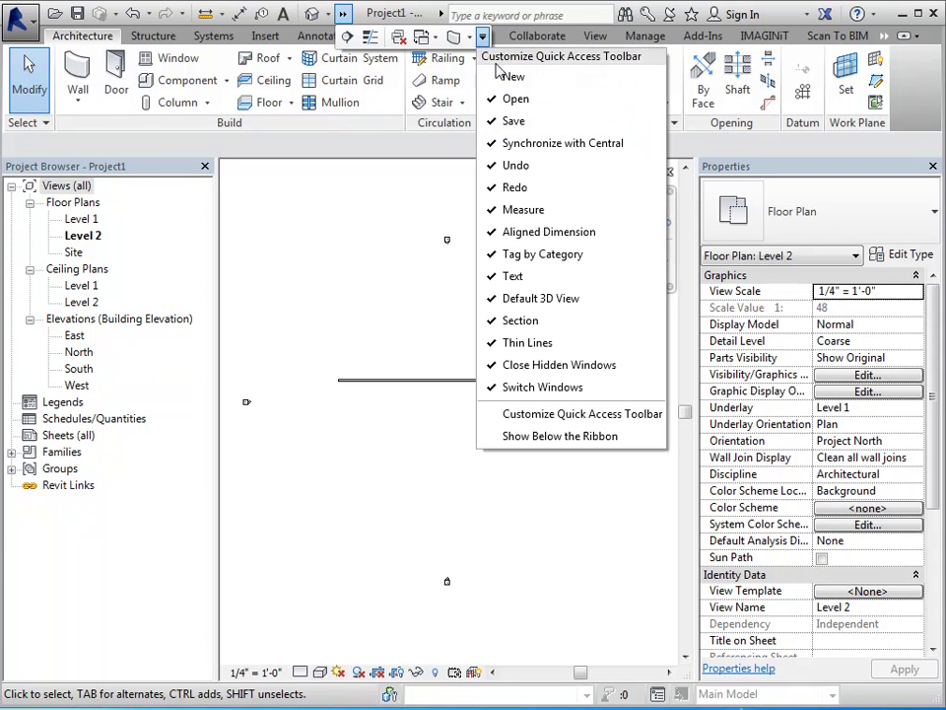
left_click(553, 438)
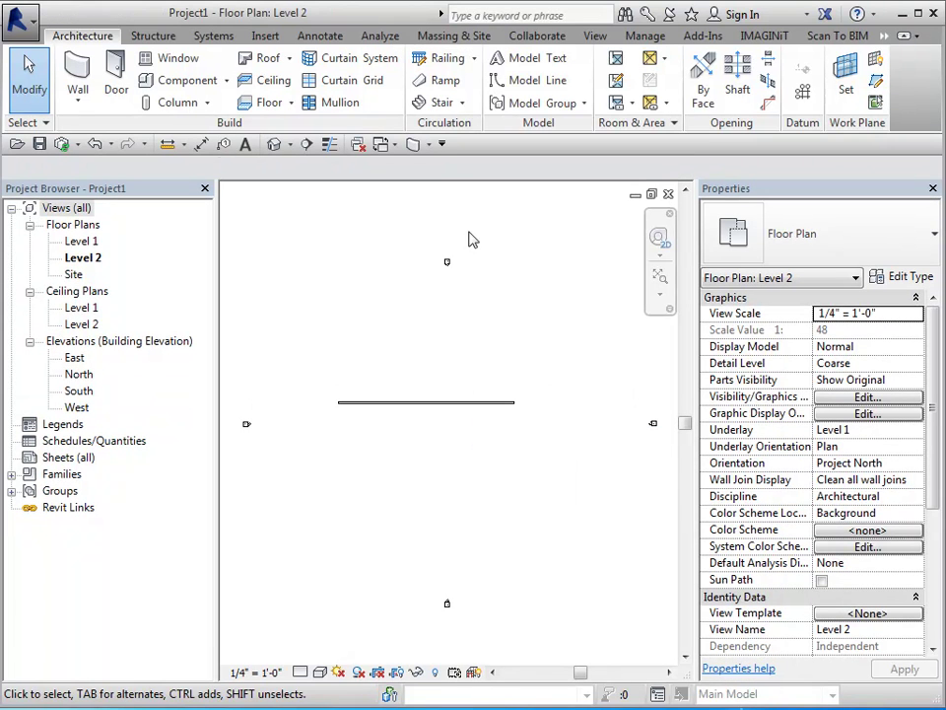
left_click(442, 145)
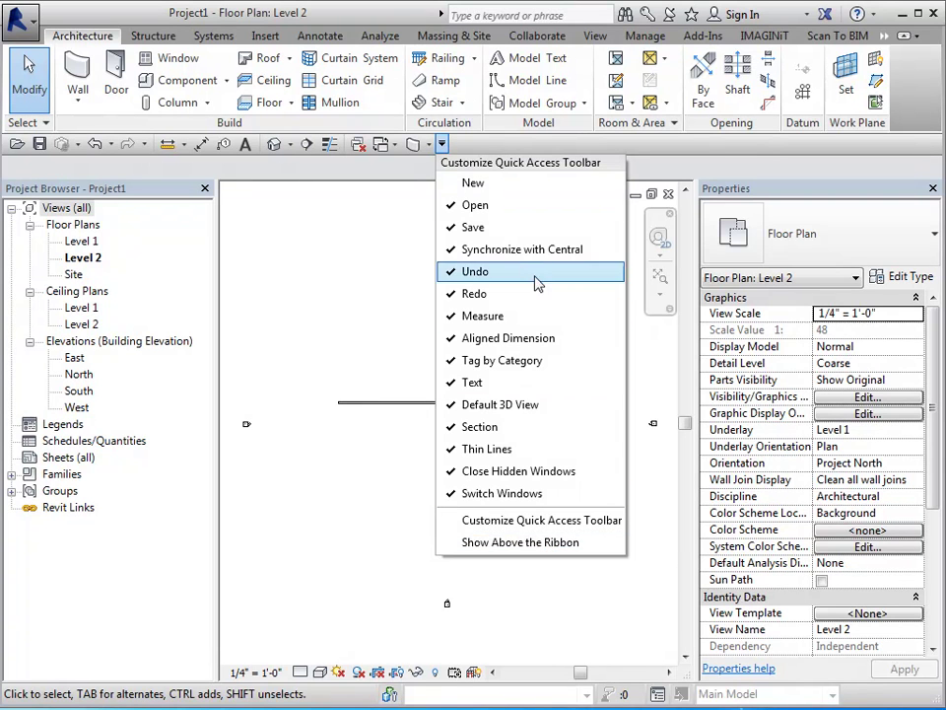
left_click(353, 300)
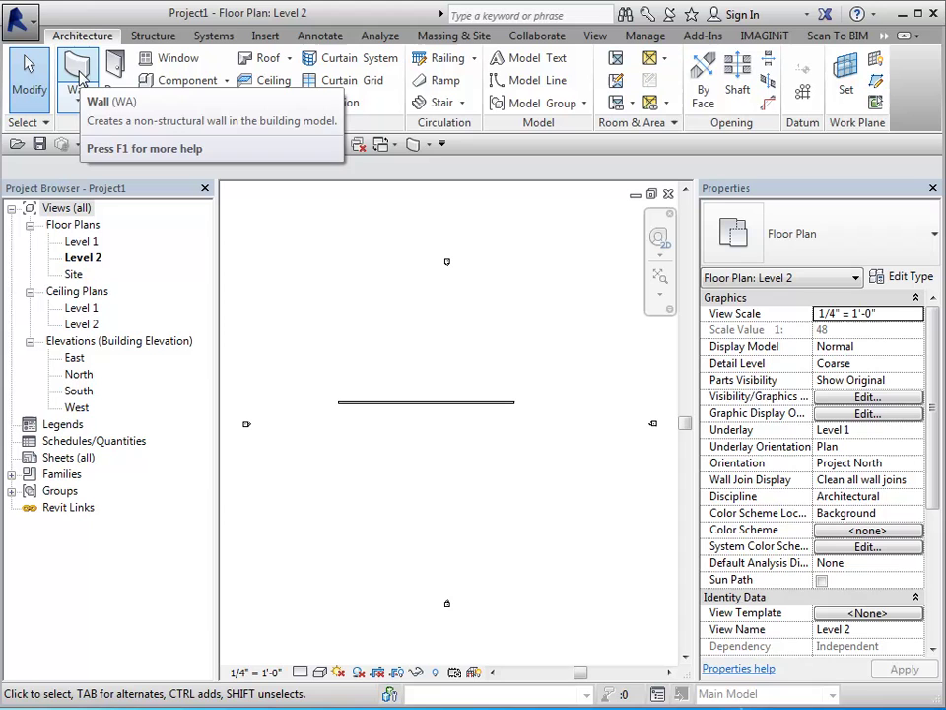
Add the Door command from the Architecture tab to the Quick Access Toolbar.
right_click(82, 80)
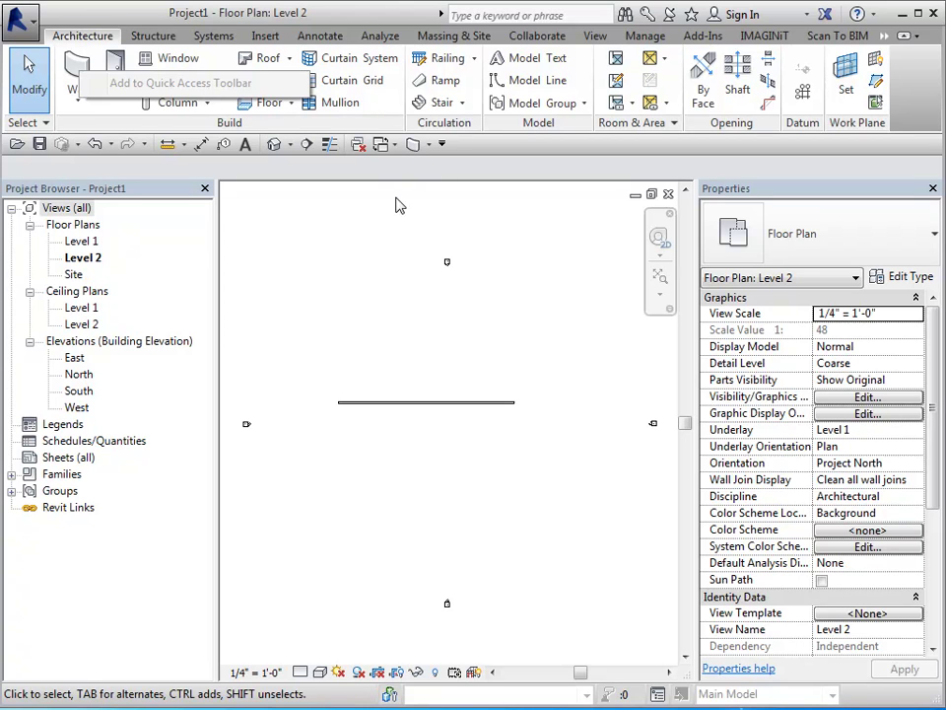
left_click(362, 244)
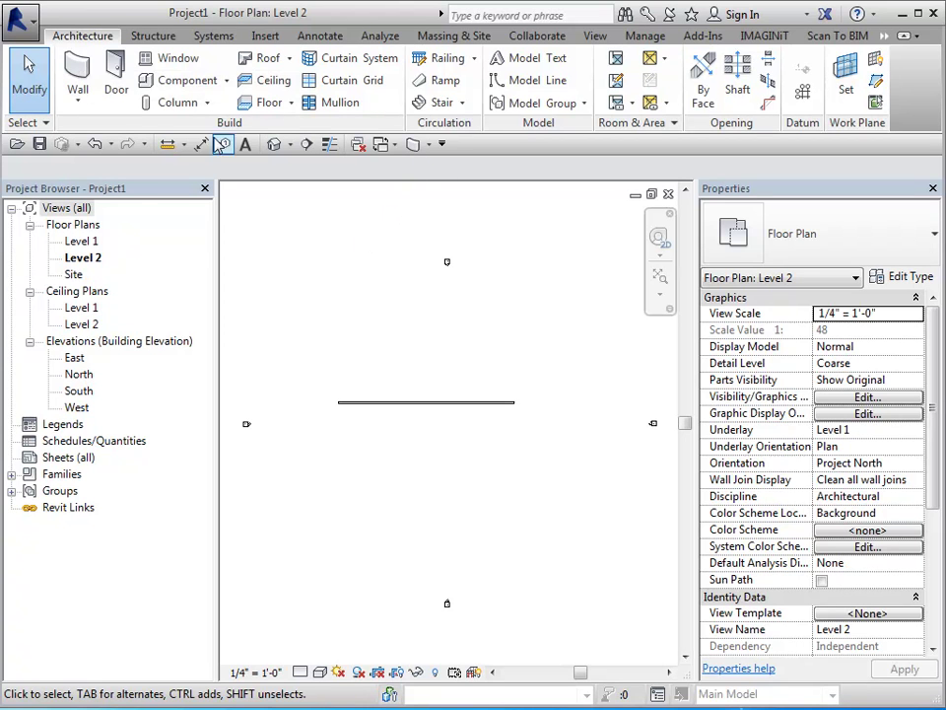
right_click(118, 69)
left_click(175, 78)
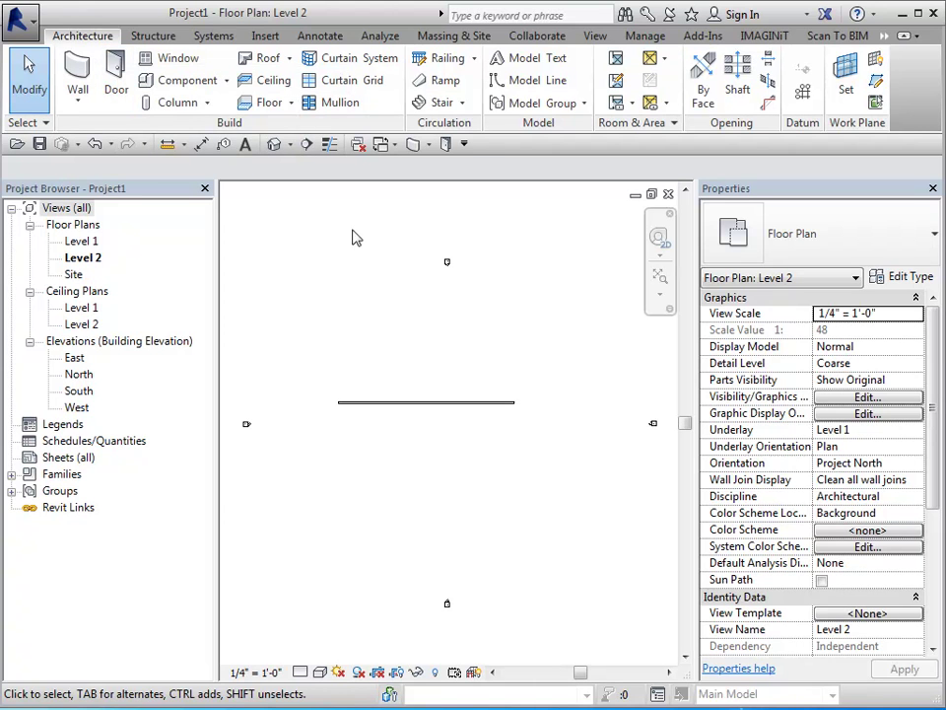
In Customize Quick Access Toolbar, move Door above Wall: Architectural.
left_click(464, 145)
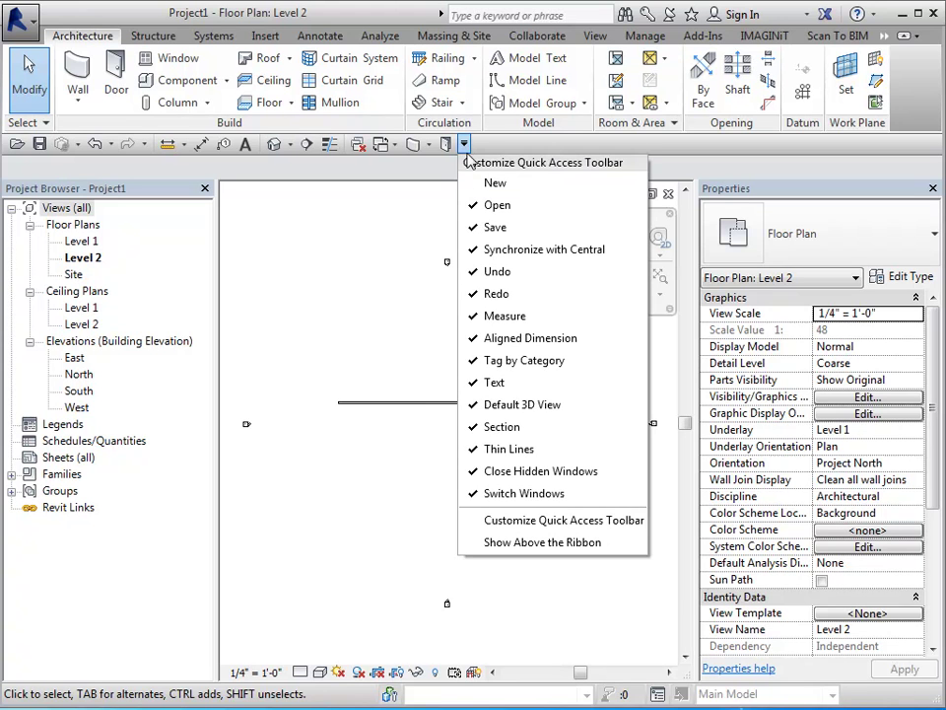
left_click(552, 522)
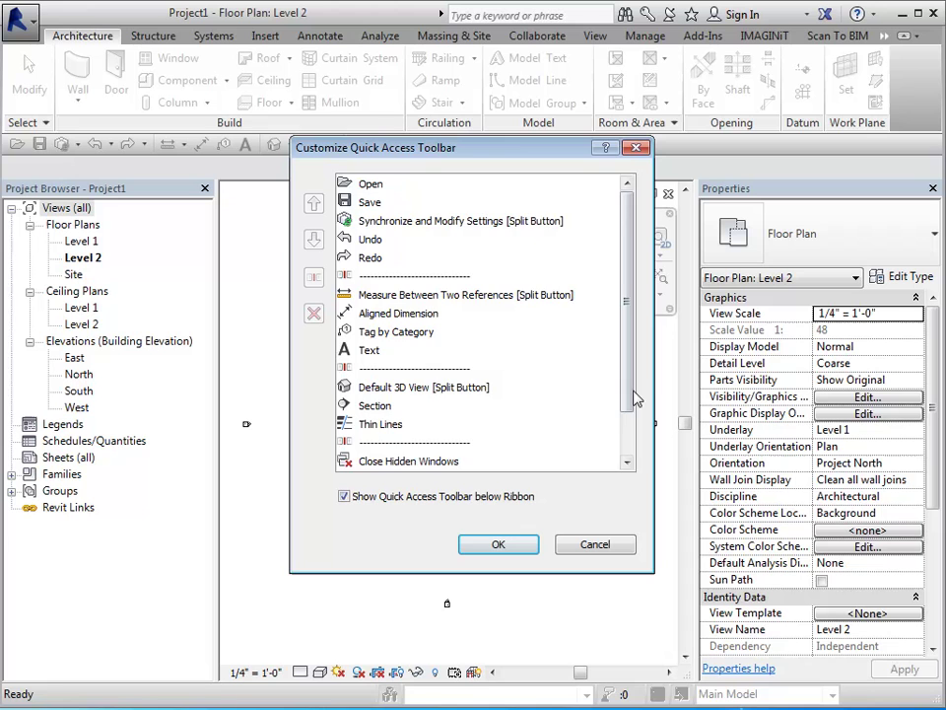
scroll(631, 406, "down", 1)
left_click(385, 460)
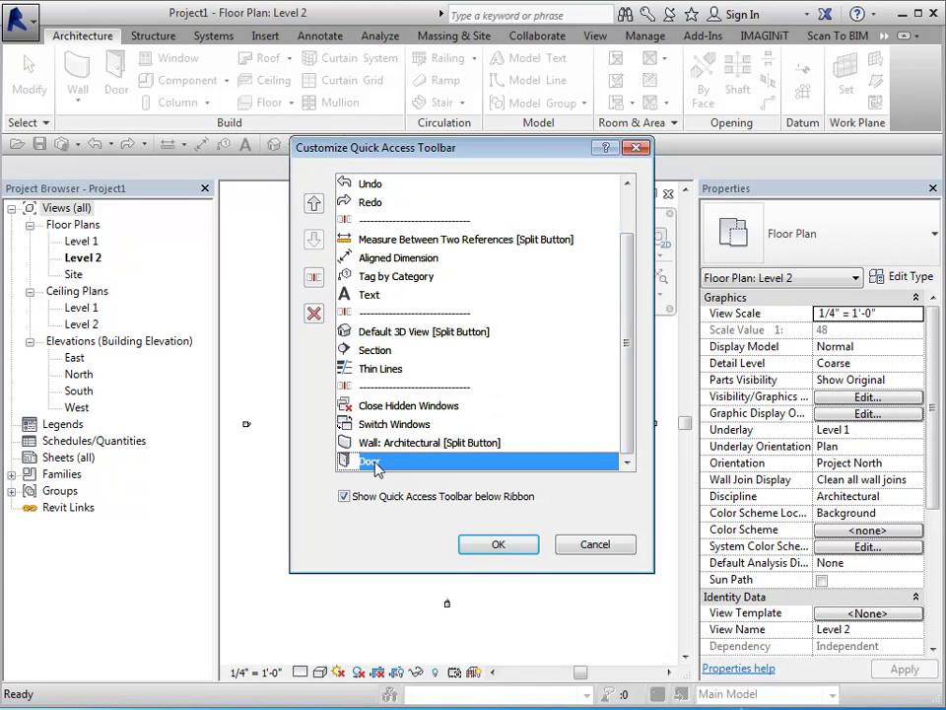
left_click(313, 203)
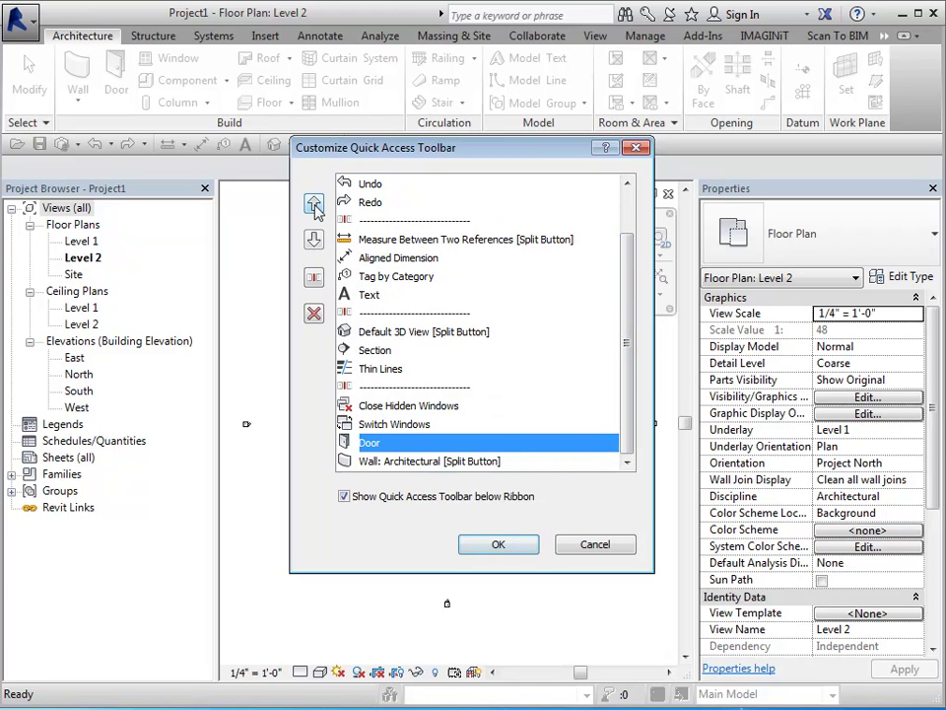
Add a separator just before Door and confirm the new toolbar order.
left_click(400, 457)
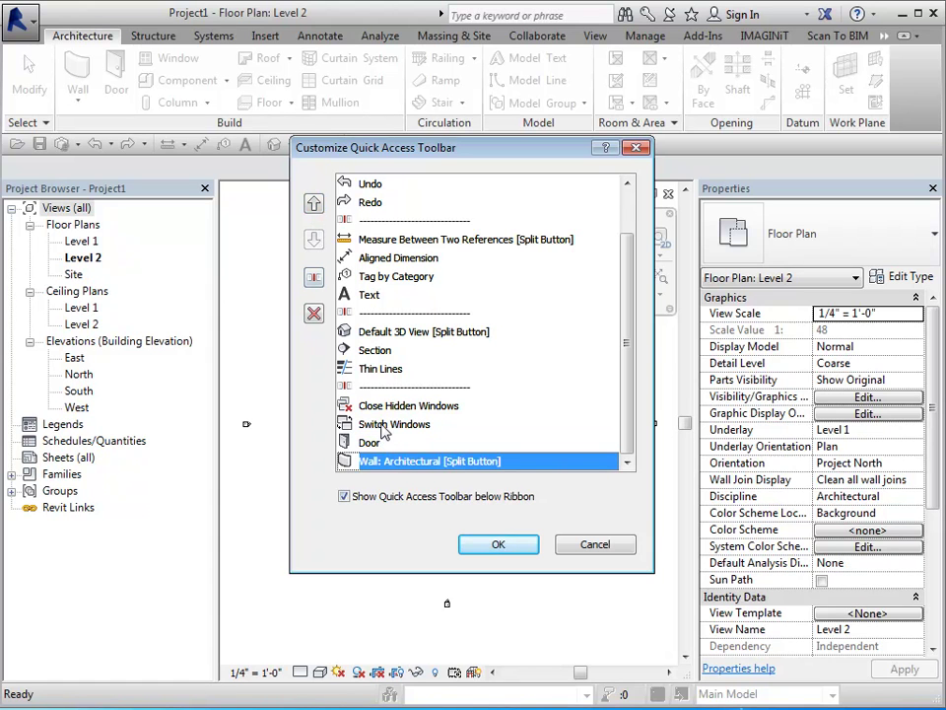
left_click(374, 442)
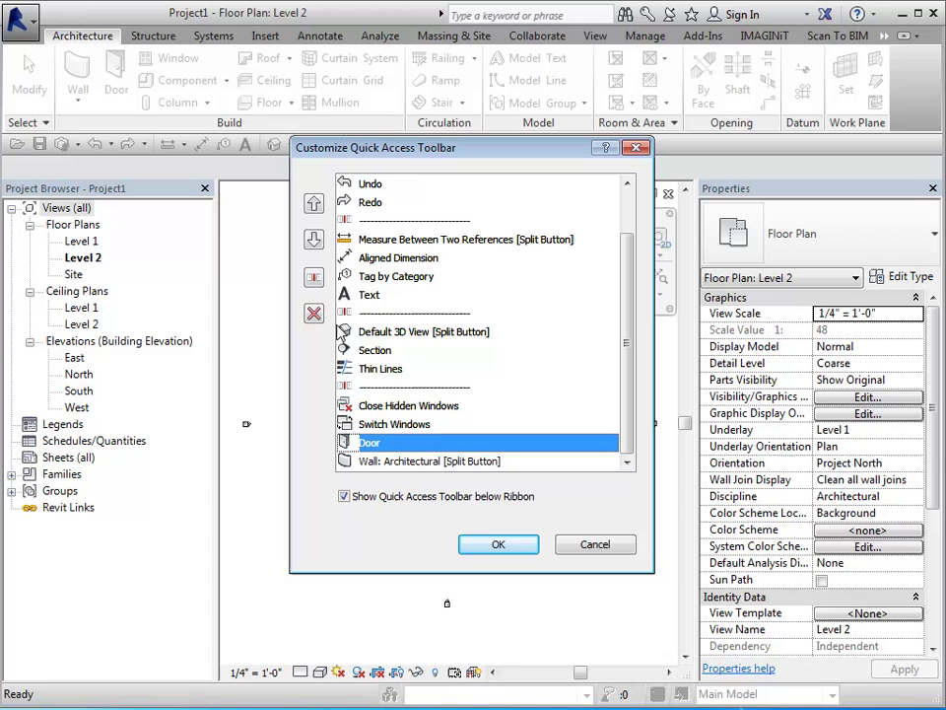
left_click(313, 277)
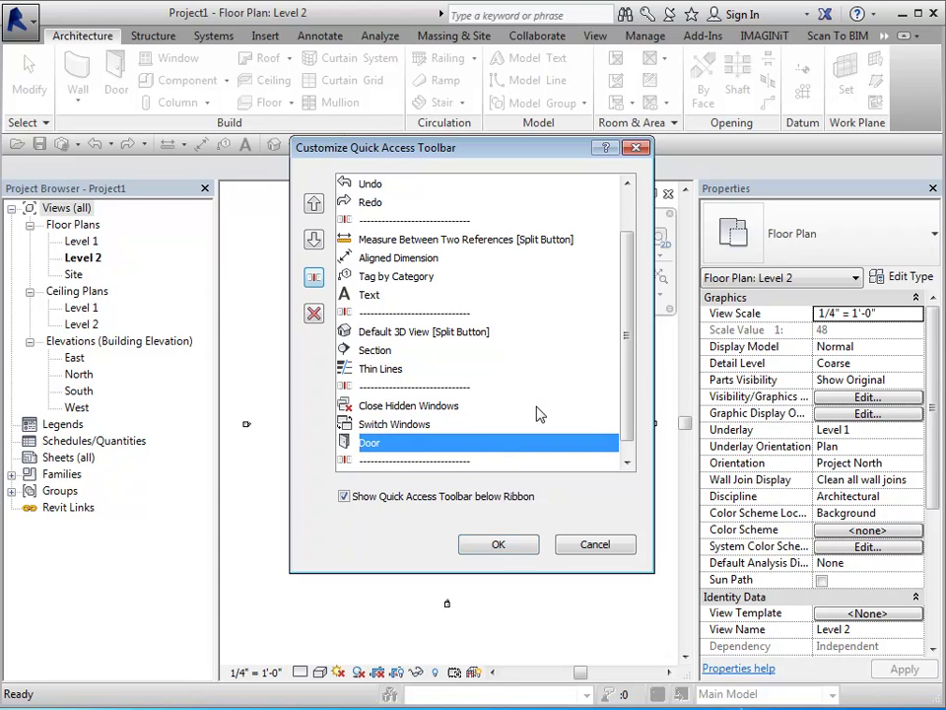
scroll(627, 426, "down", 1)
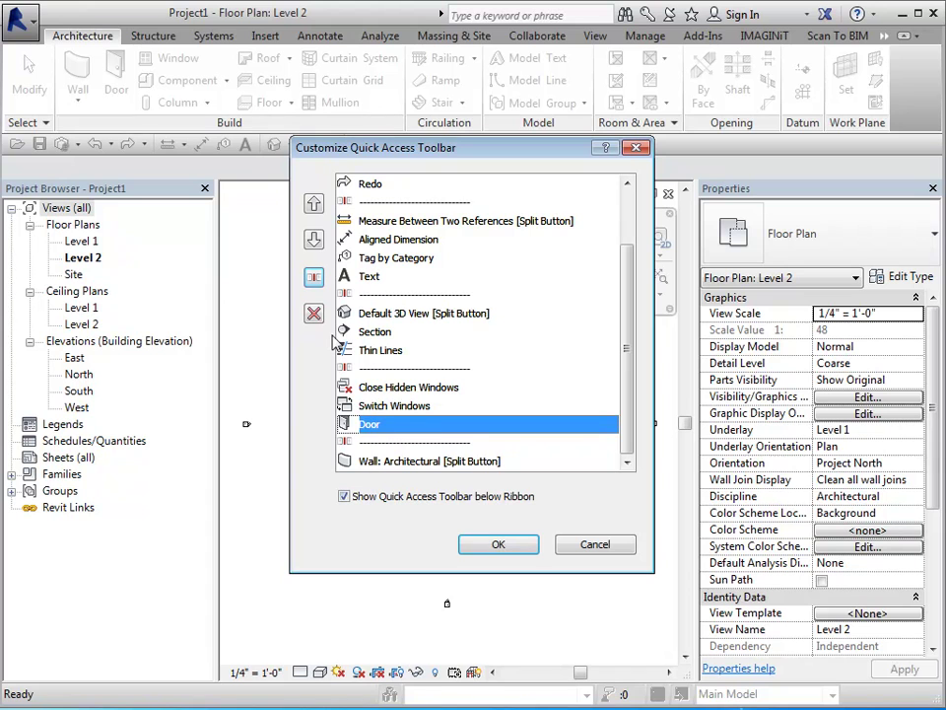
left_click(313, 239)
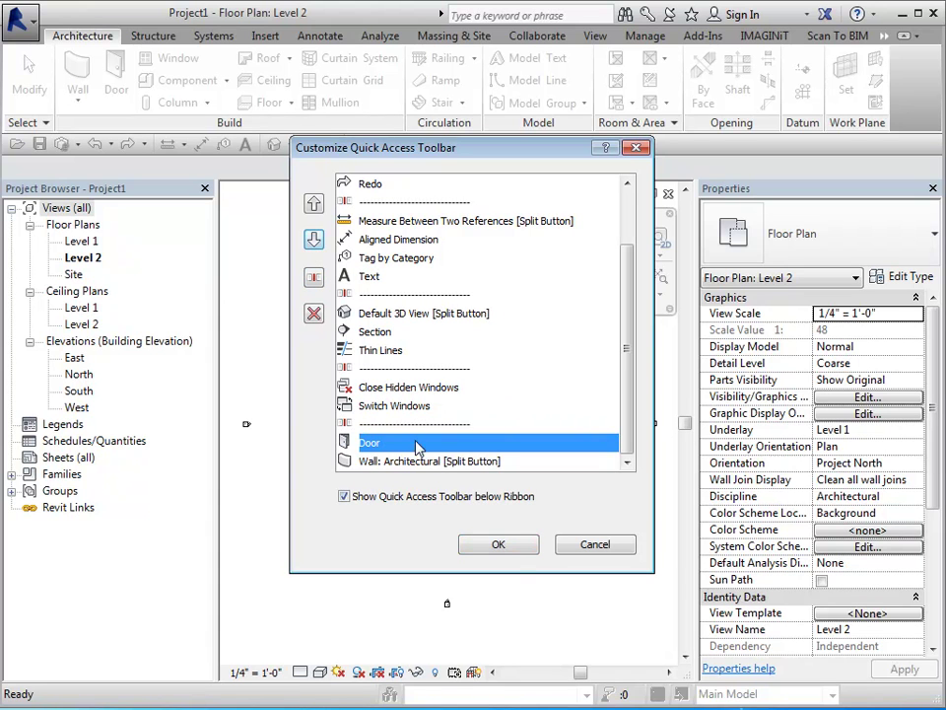
left_click(499, 545)
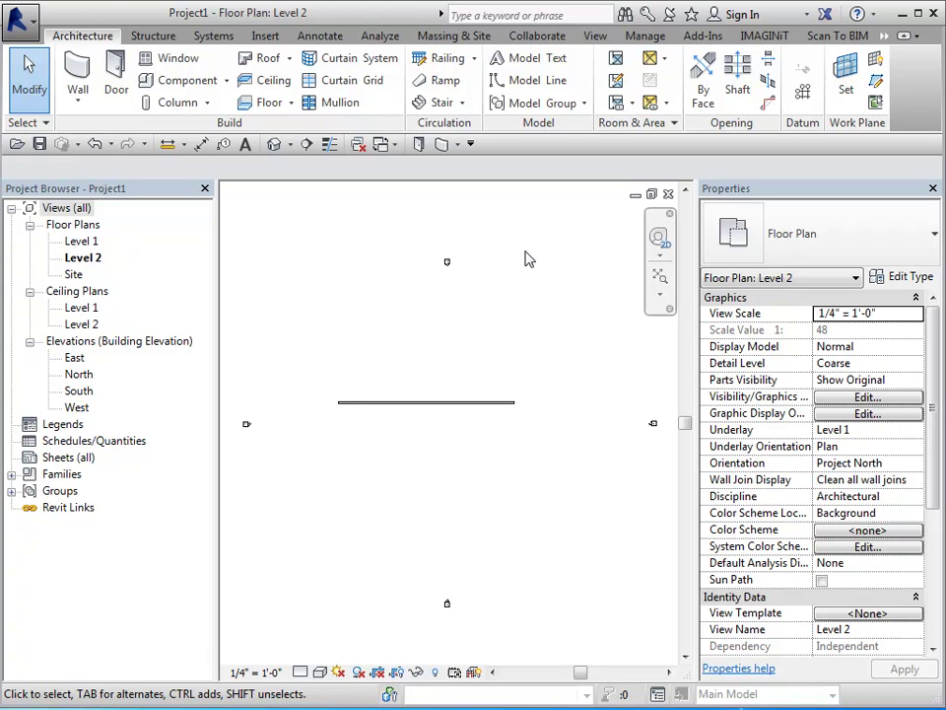
Bring up the Options Bar's docking choices, such as Dock at Bottom.
right_click(509, 174)
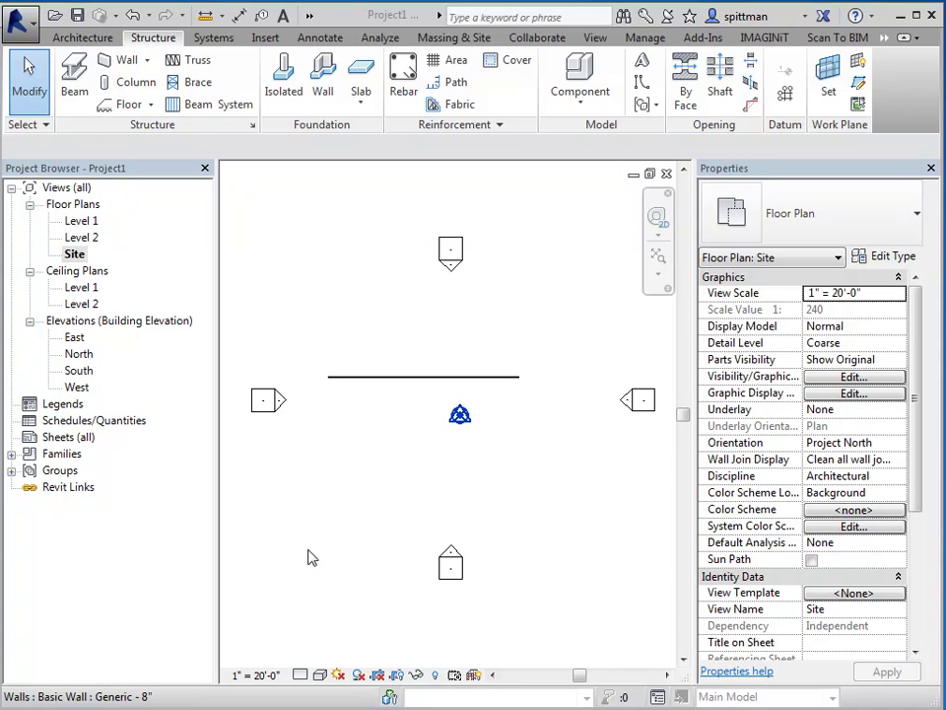
Start a wall and review Height, top constraint Unconnected and Location Line Wall Centerline, leaving them unchanged.
left_click(82, 37)
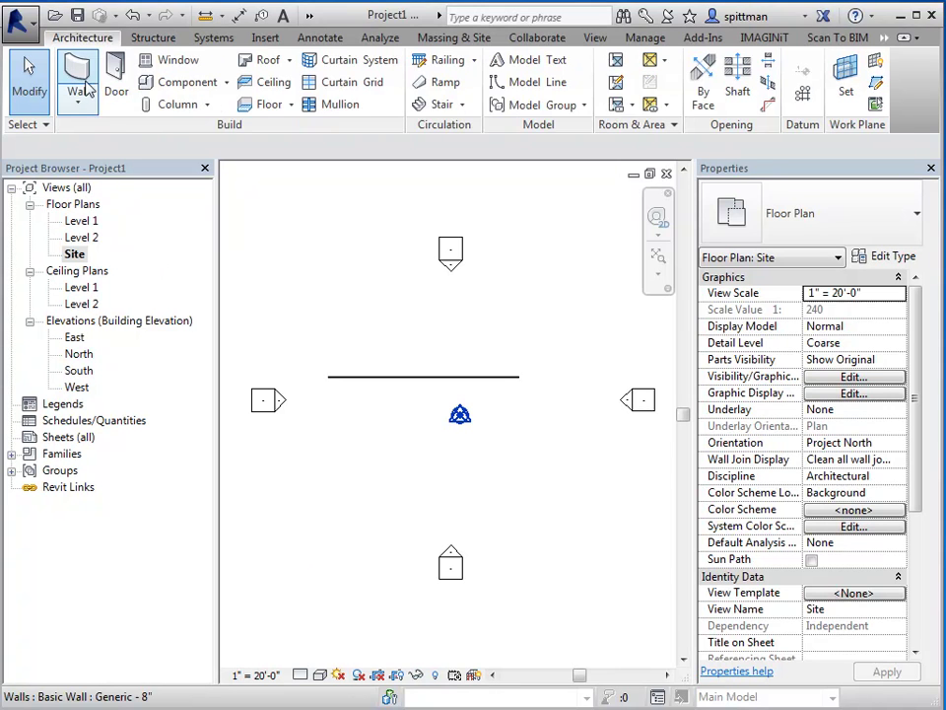
left_click(79, 89)
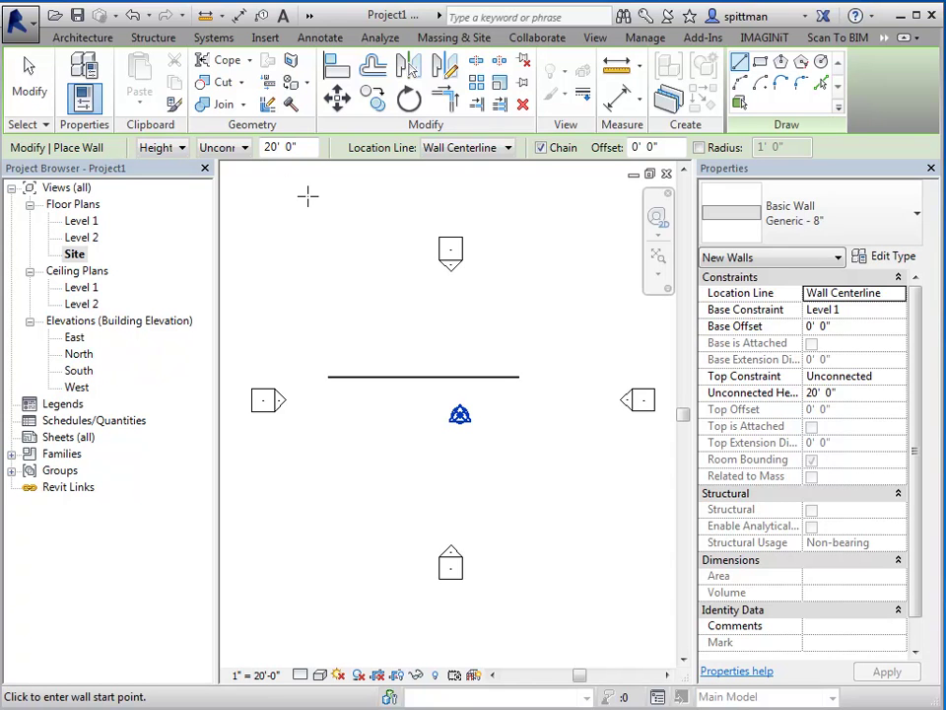
left_click(183, 148)
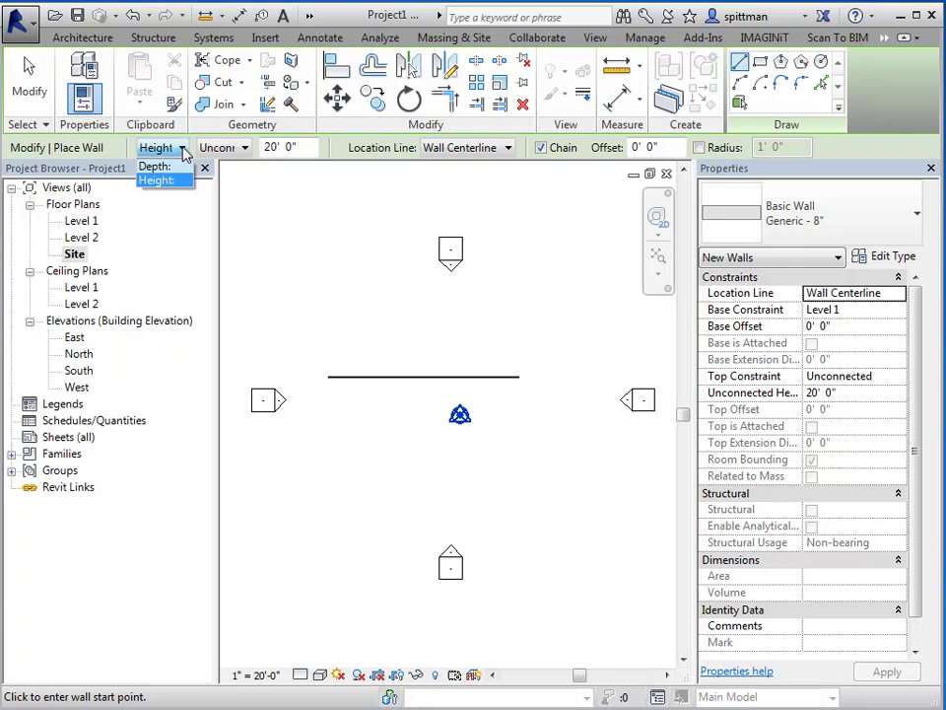
left_click(183, 150)
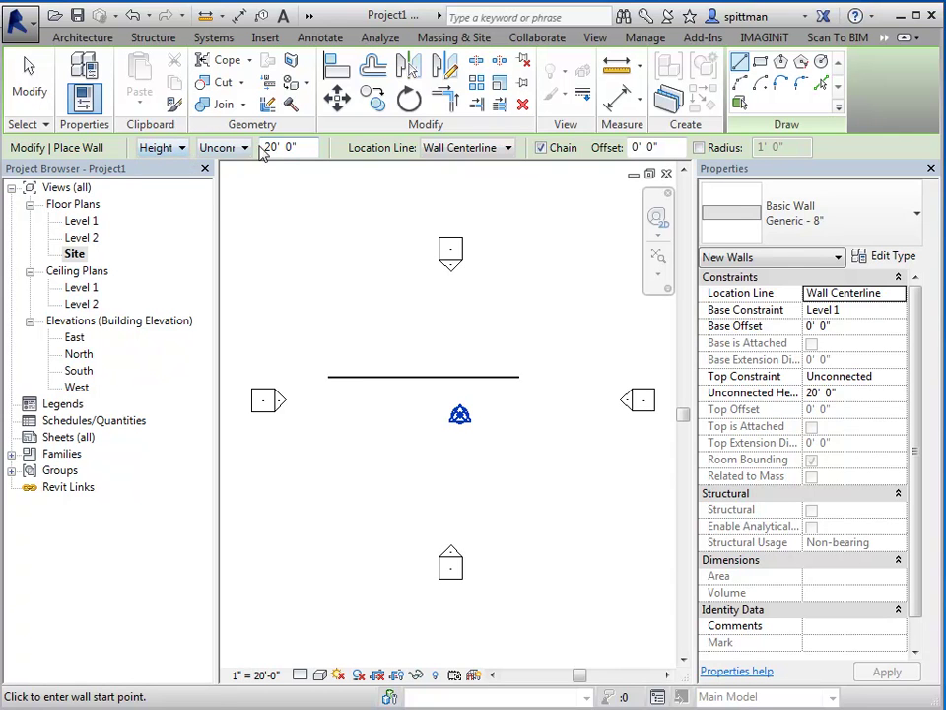
left_click(246, 148)
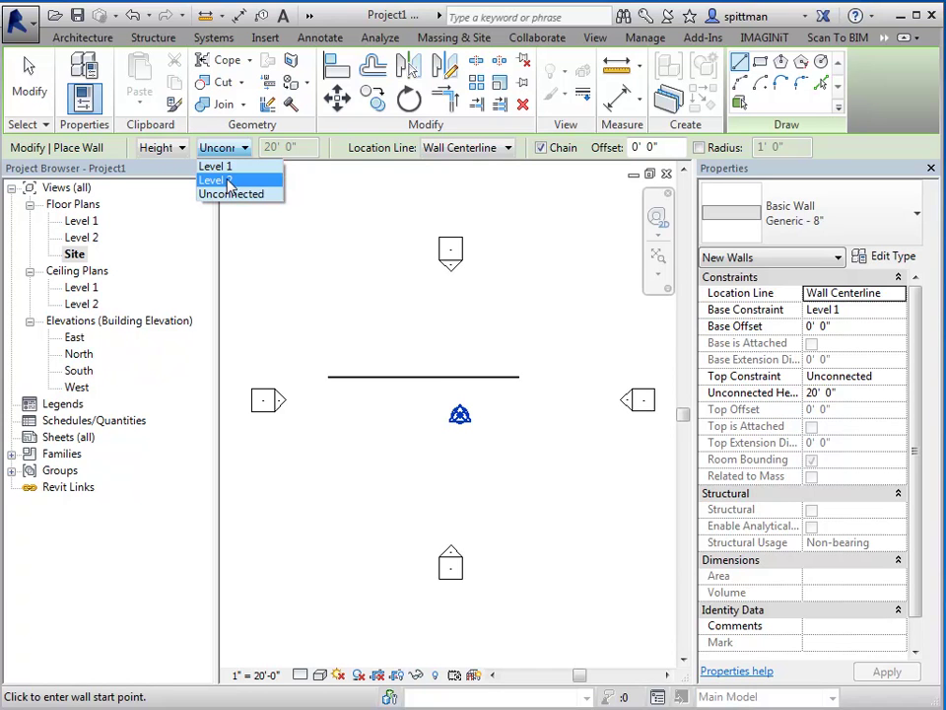
left_click(509, 150)
left_click(508, 150)
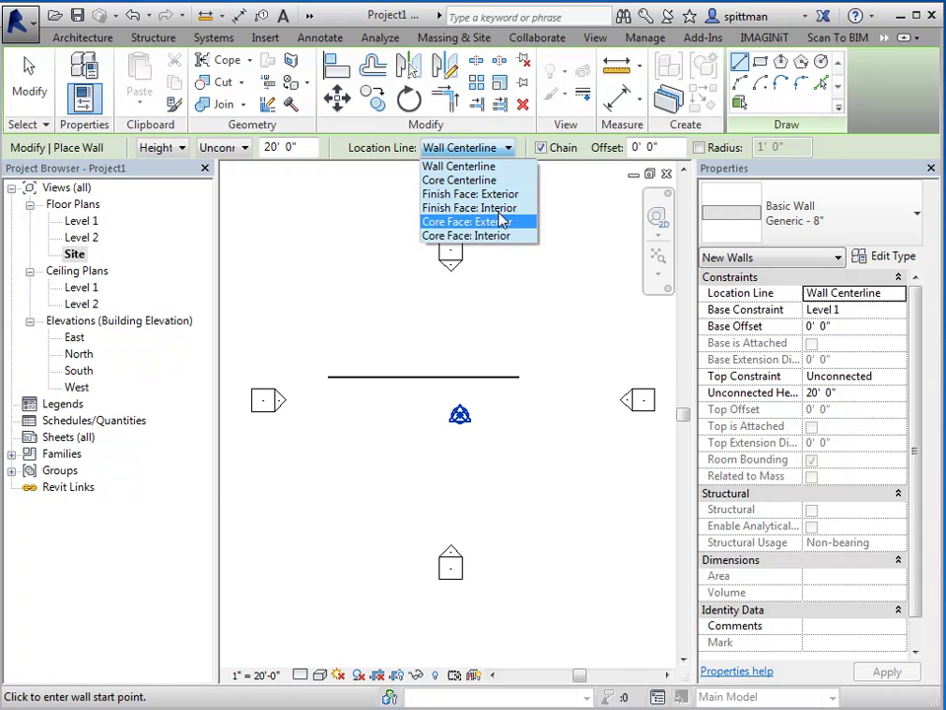
left_click(569, 155)
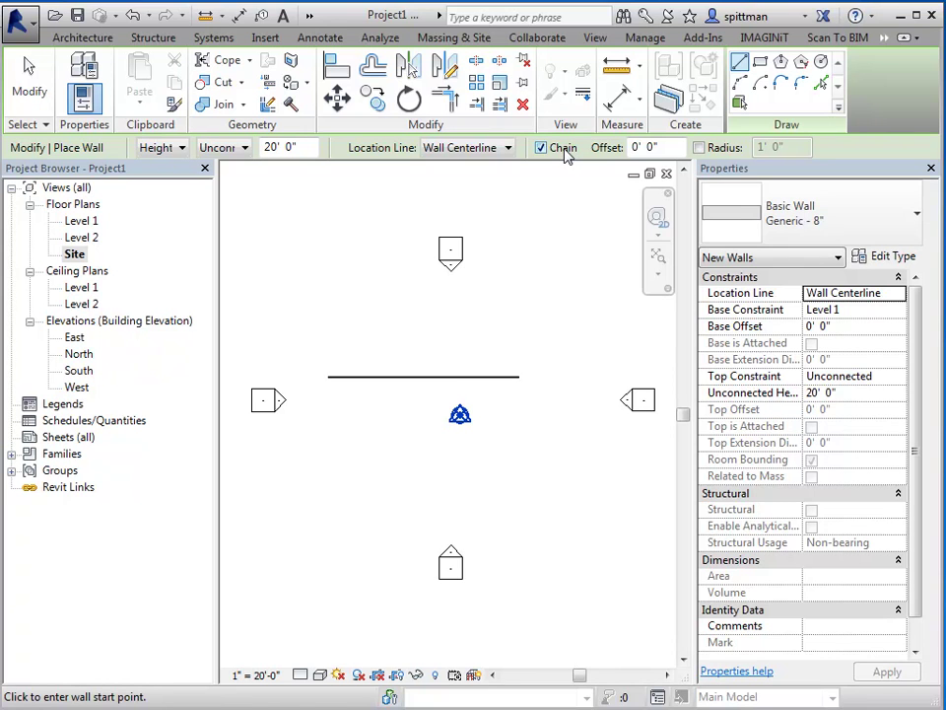
key("Tab")
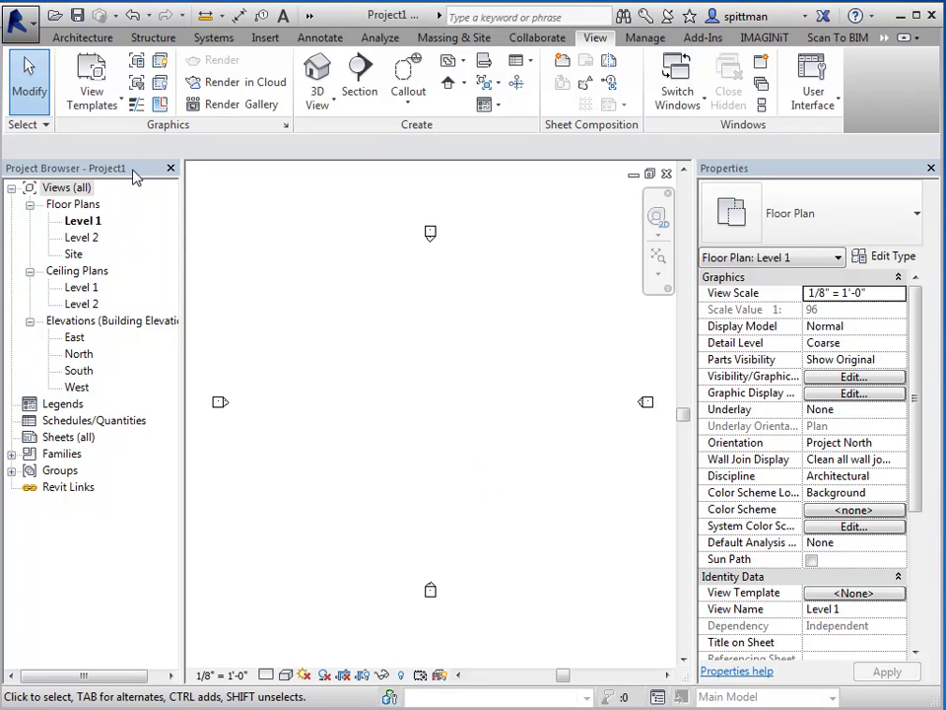
Undock the Project Browser palette and close it.
mouse_move(135, 178)
left_mouse_down()
mouse_move(242, 237)
mouse_move(375, 235)
mouse_move(347, 195)
mouse_move(209, 174)
mouse_move(133, 239)
mouse_move(31, 178)
mouse_move(20, 20)
mouse_move(148, 191)
left_mouse_up()
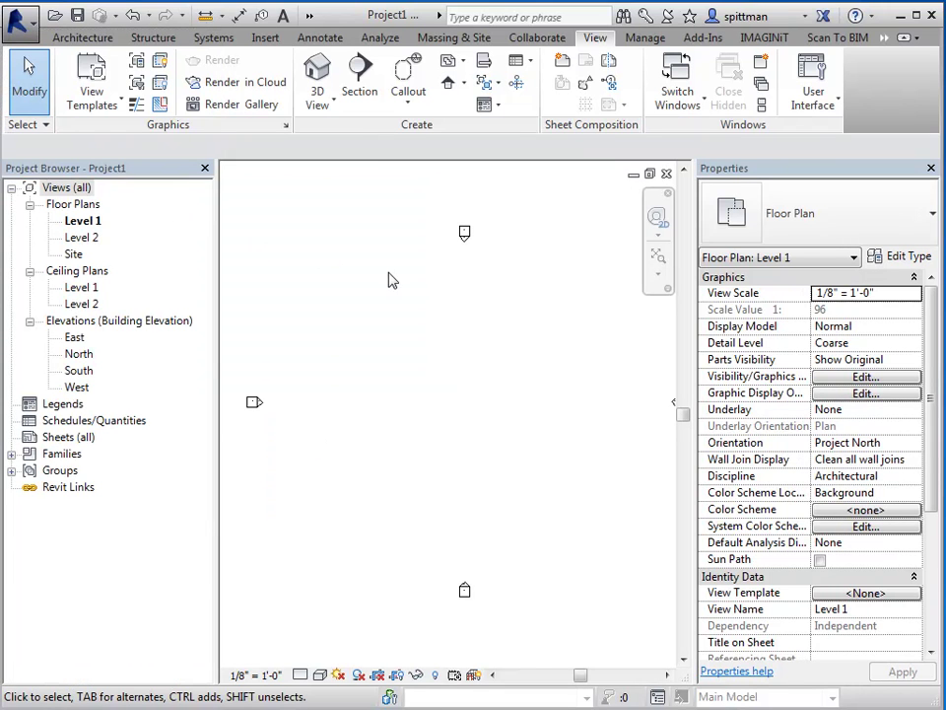
left_click(205, 169)
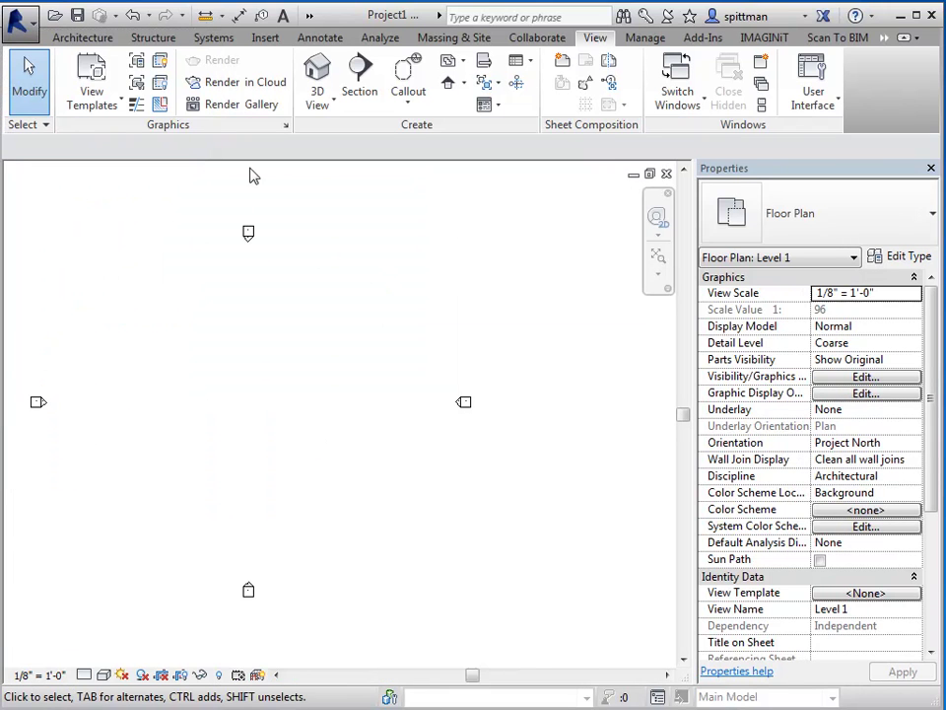
Close and reopen the Properties palette, then restore the Project Browser from User Interface.
left_click(931, 168)
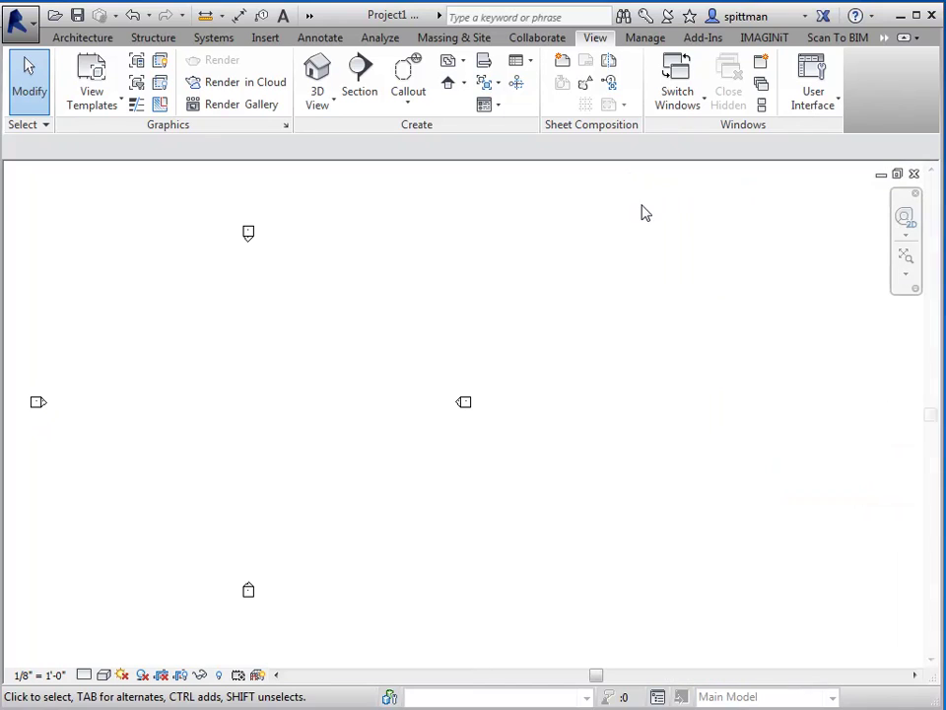
right_click(385, 298)
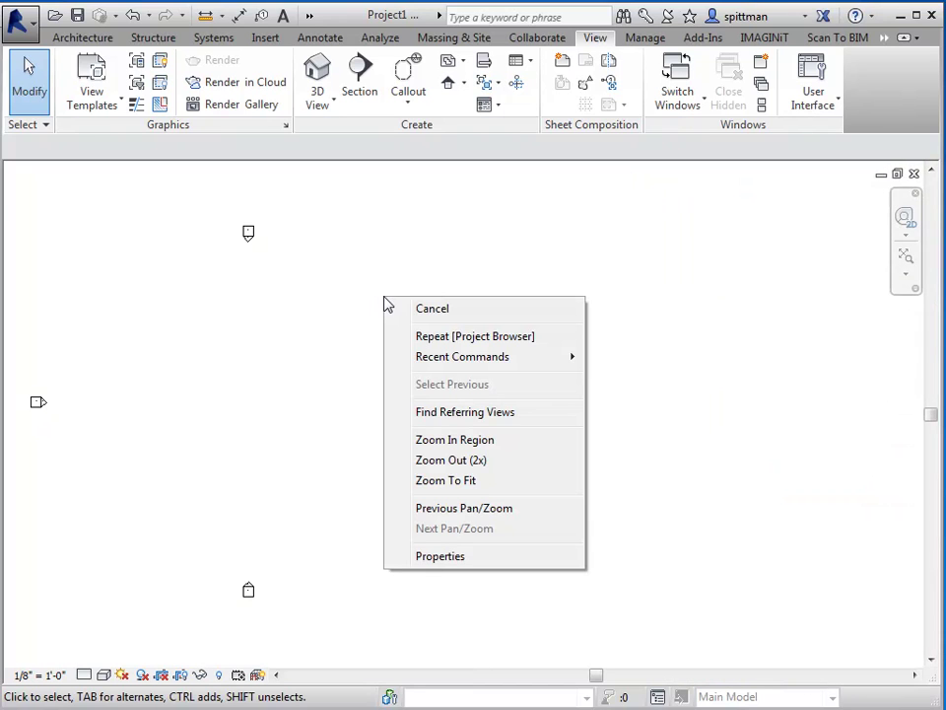
left_click(439, 557)
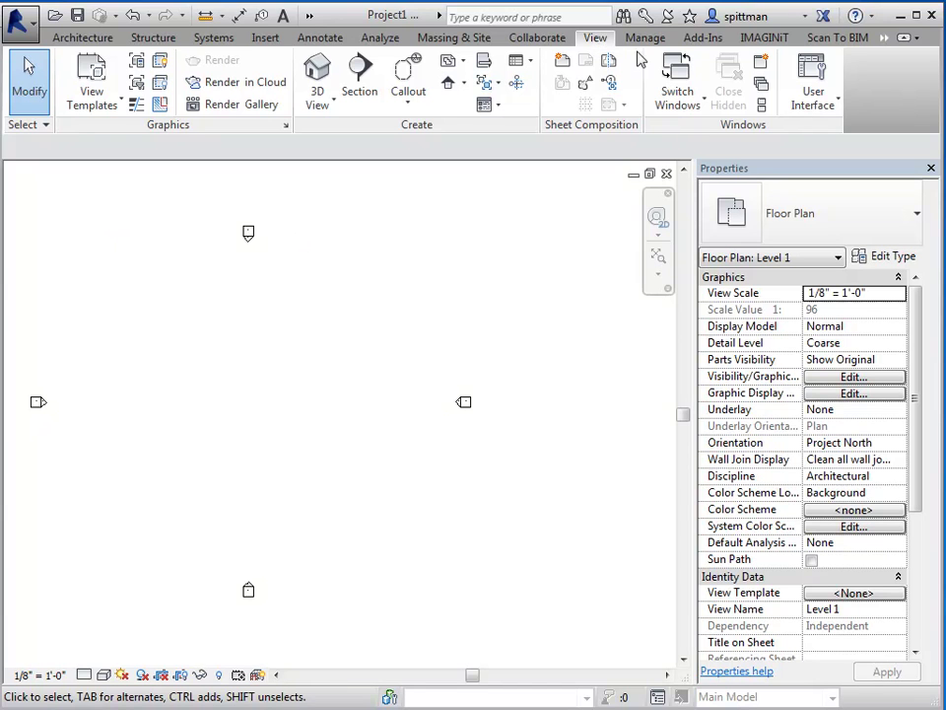
left_click(825, 108)
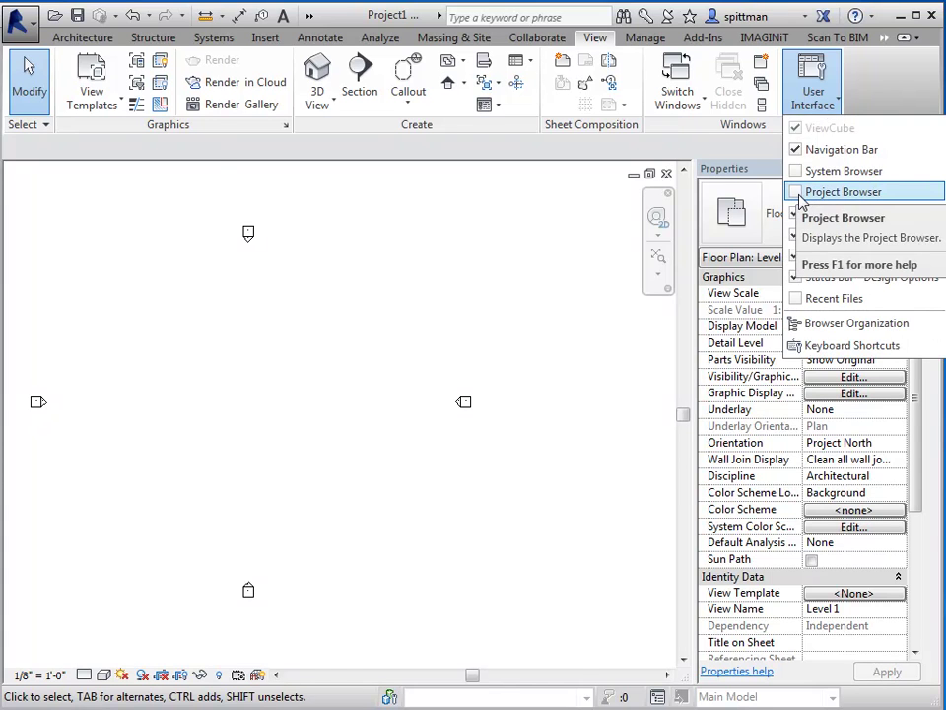
left_click(798, 193)
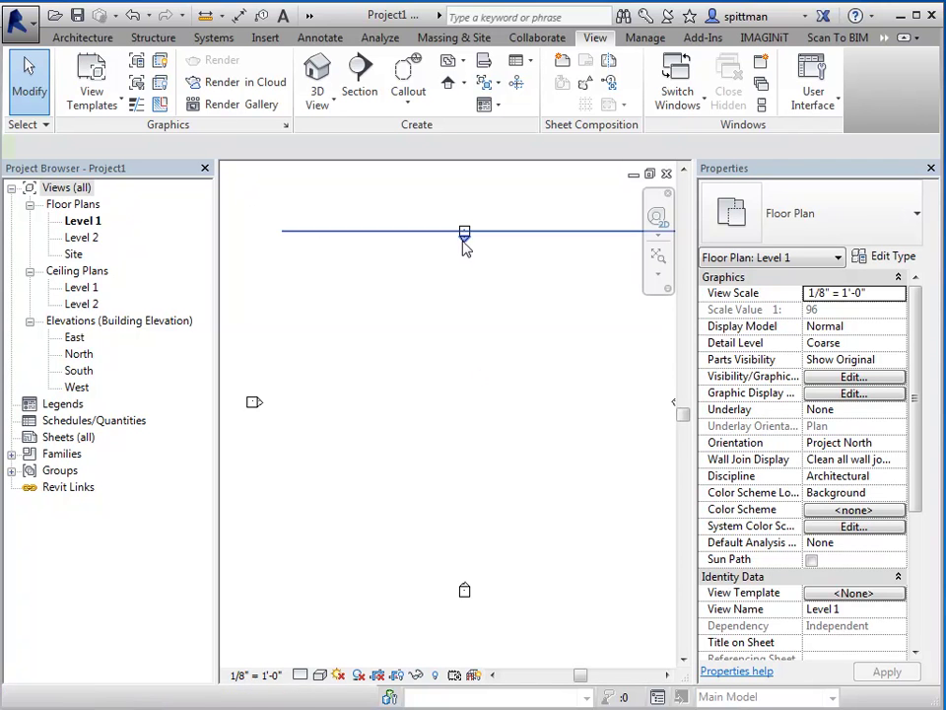
Clear the North elevation marker selection and draw an 84' wall on Level 1.
left_click(464, 246)
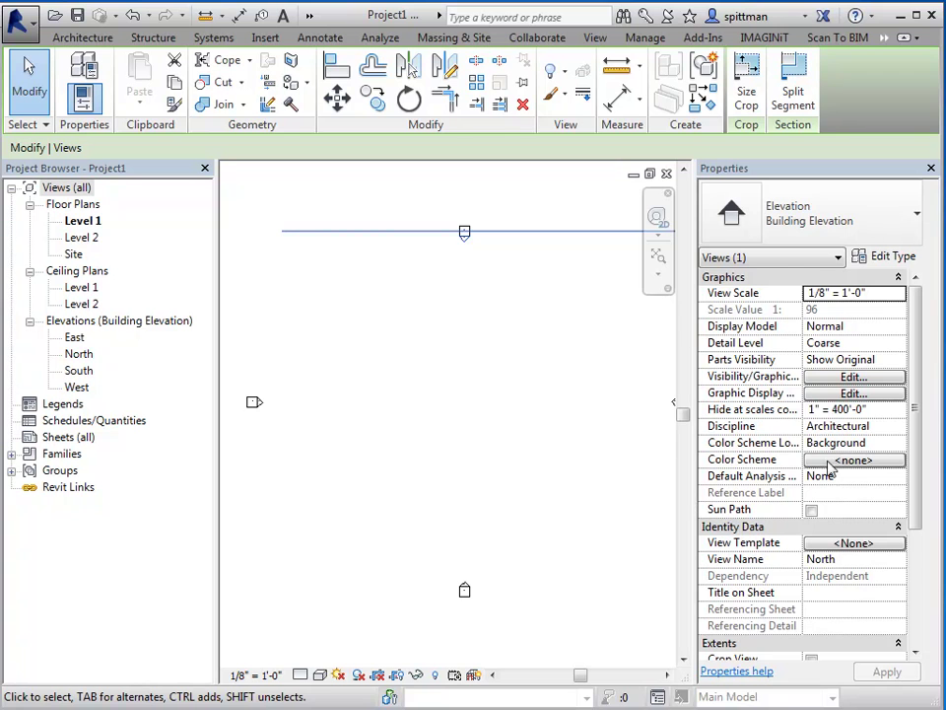
left_click(392, 340)
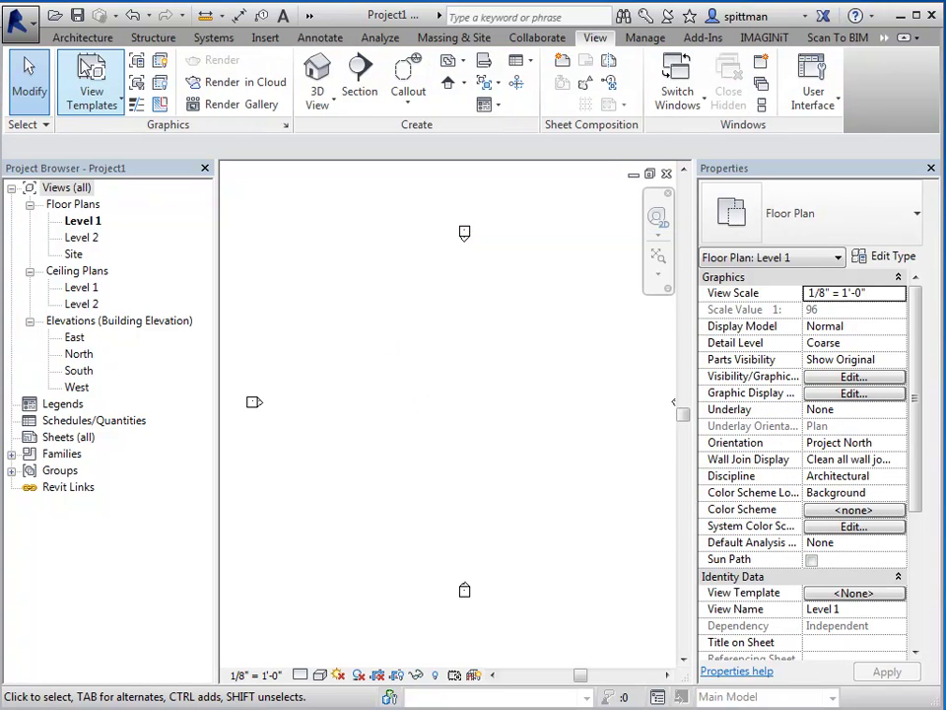
left_click(83, 38)
left_click(89, 92)
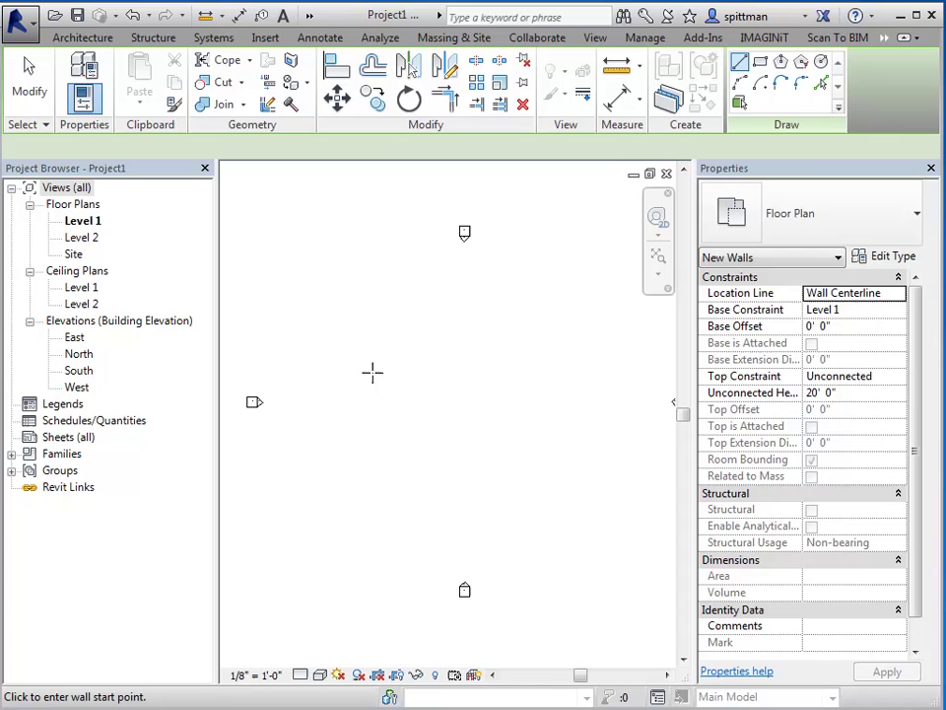
left_click(327, 374)
left_click(540, 375)
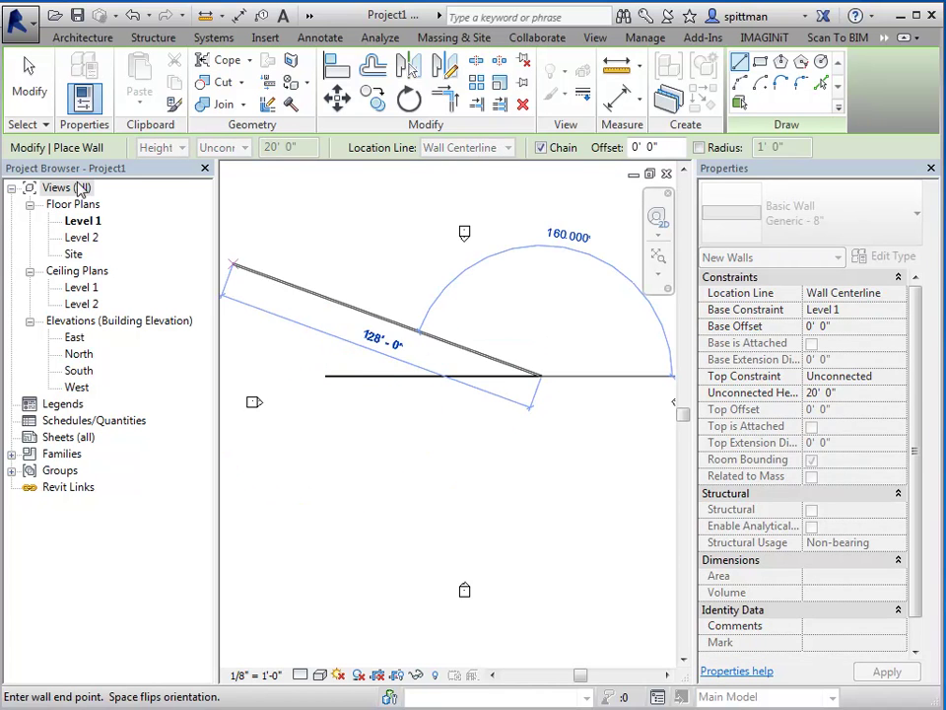
Finish the wall and select it to show its Generic - 8" properties.
left_click(28, 90)
left_click(437, 377)
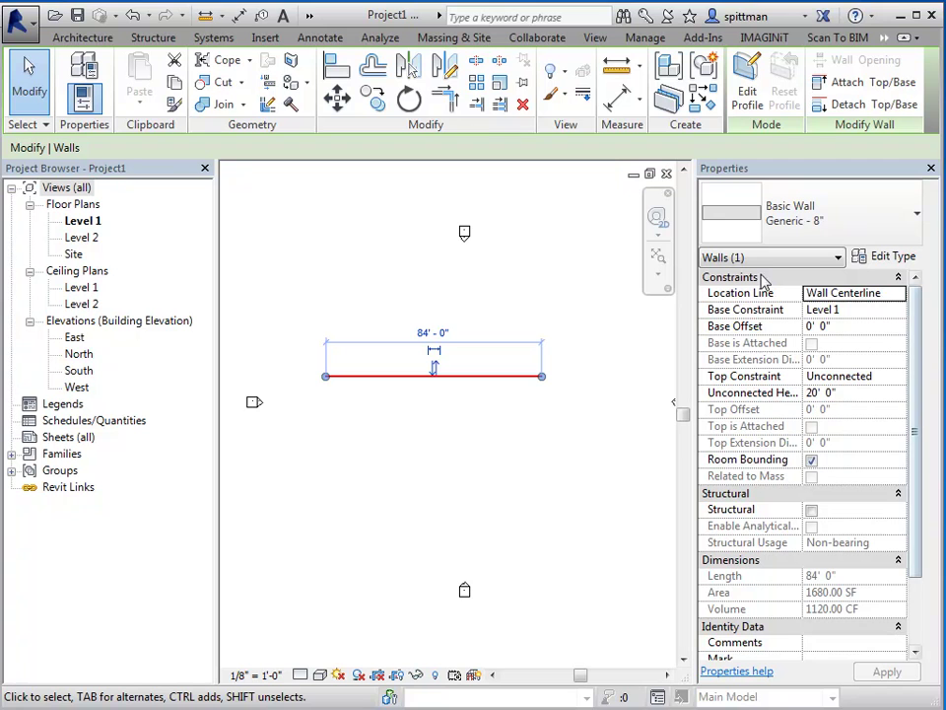
mouse_move(915, 310)
left_mouse_down()
mouse_move(915, 432)
mouse_move(921, 296)
left_mouse_up()
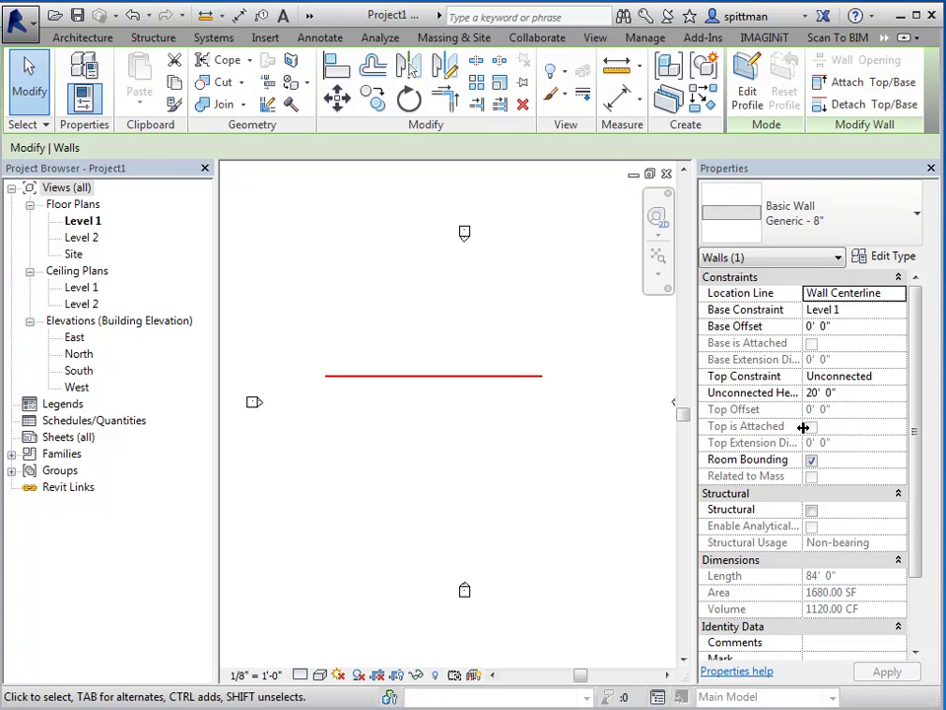
Select the 84' wall, then the north elevation marker alone, and clear it.
left_click(512, 430)
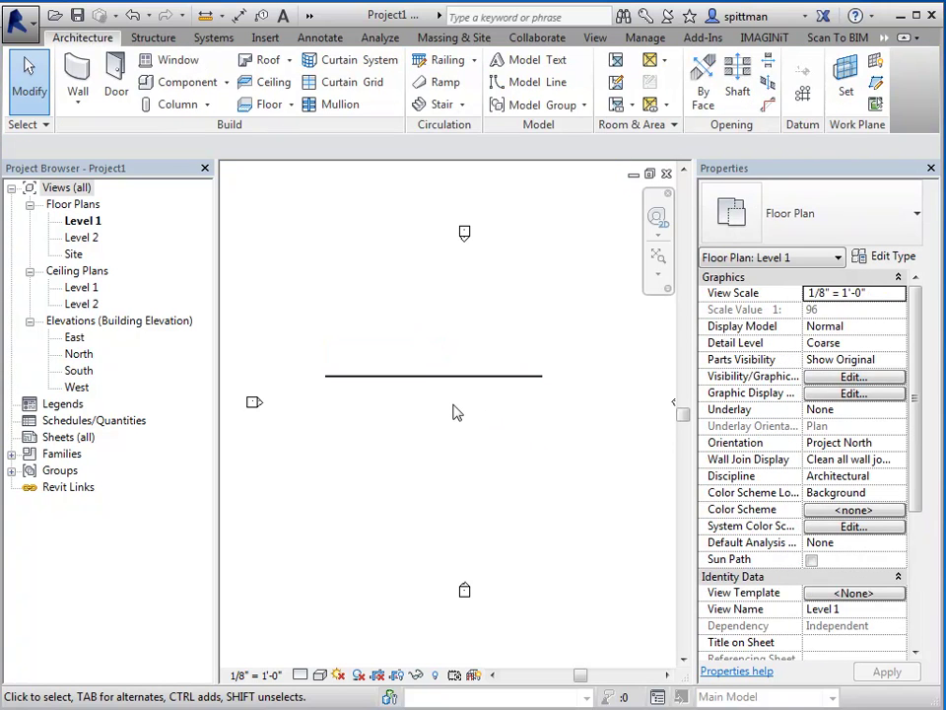
left_click(458, 376)
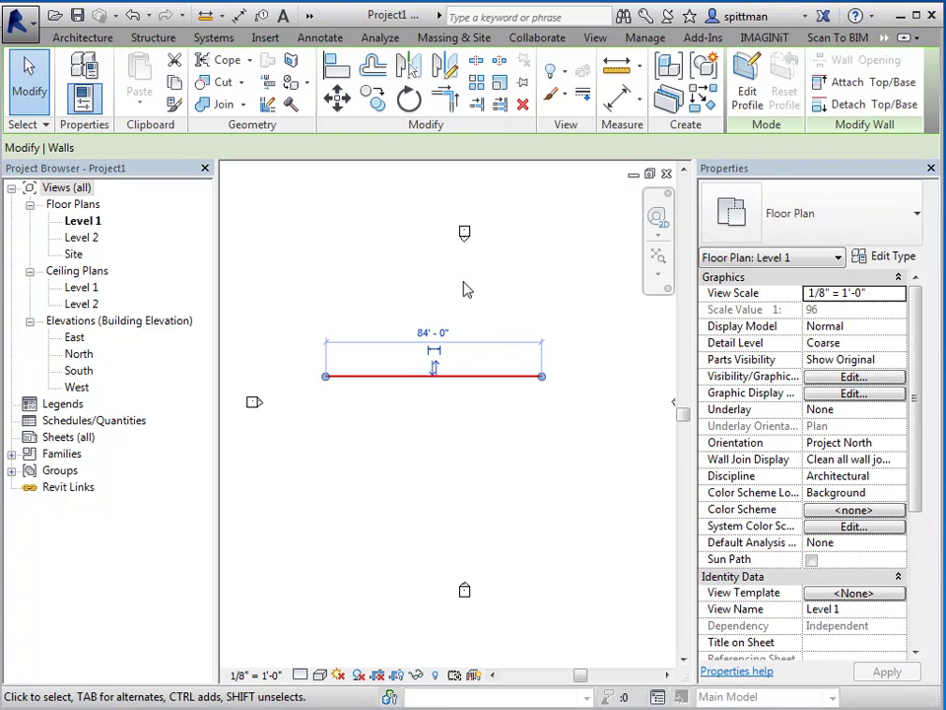
left_click(467, 244)
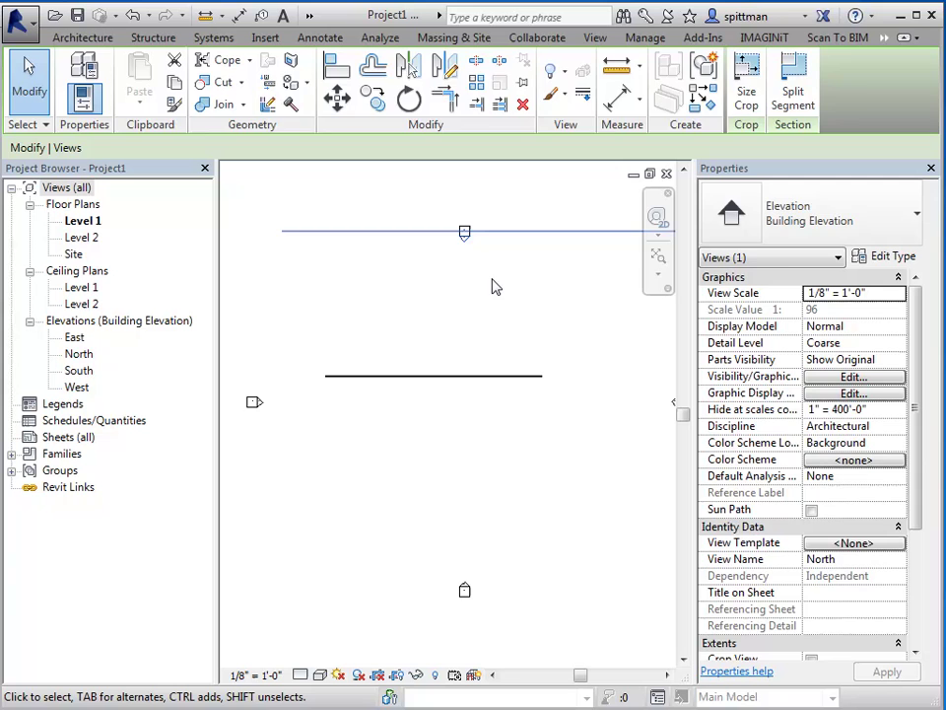
left_click(496, 285)
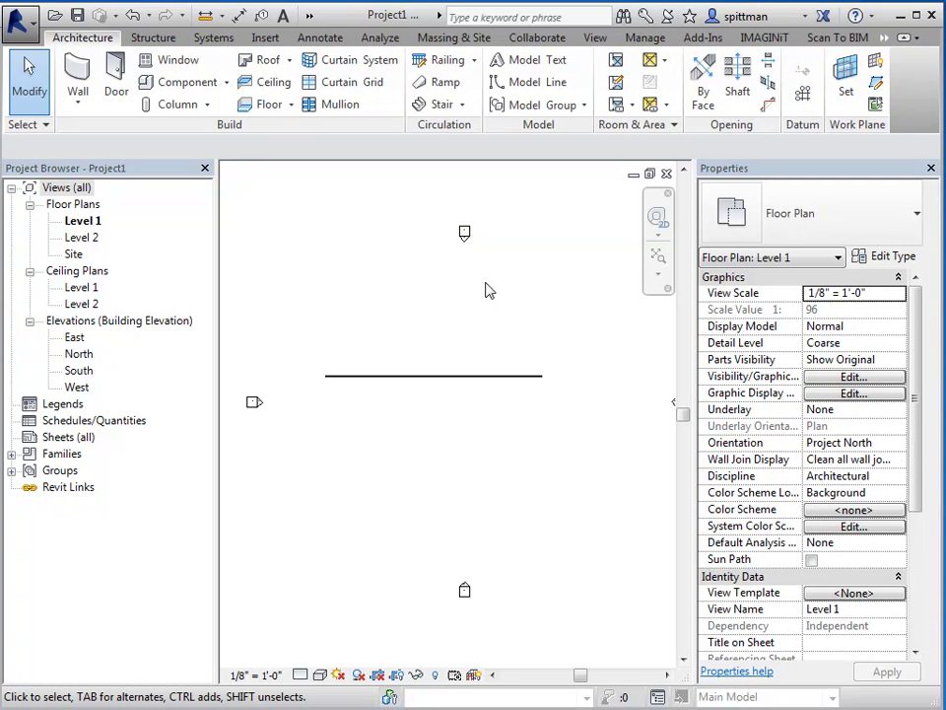
Select the marker, add the wall with Ctrl, then clear the whole selection.
left_click(437, 375)
left_click(467, 241)
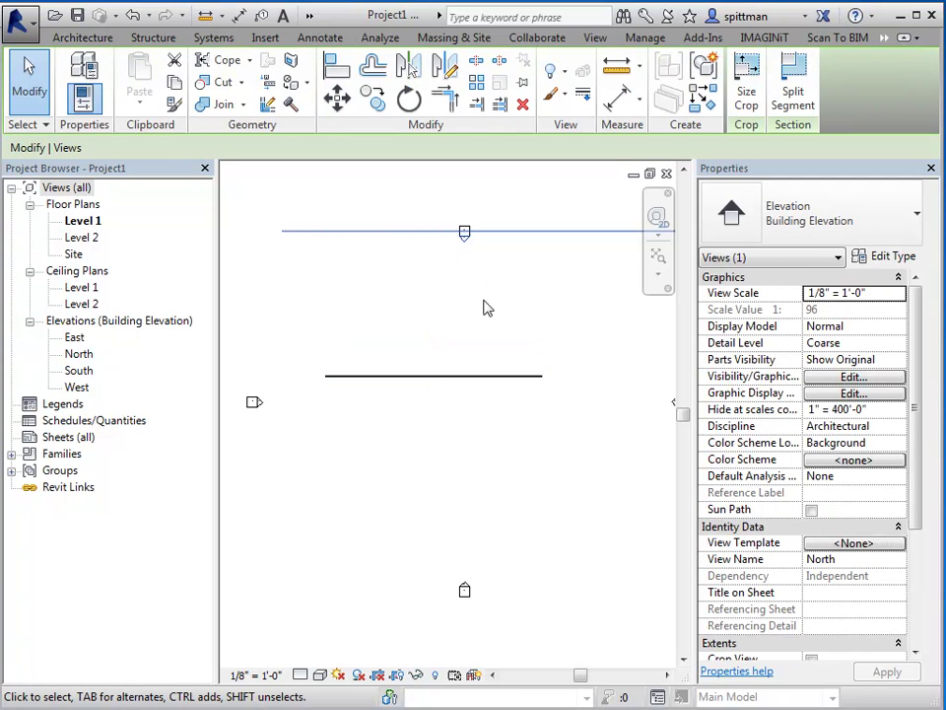
left_click(460, 376, "ctrl")
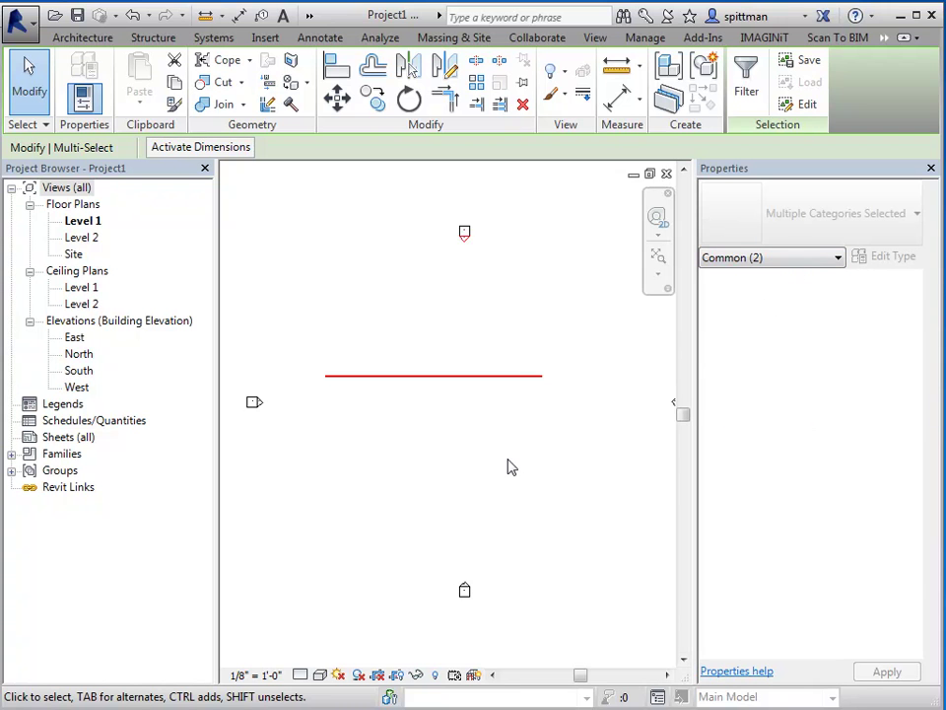
left_click(473, 260)
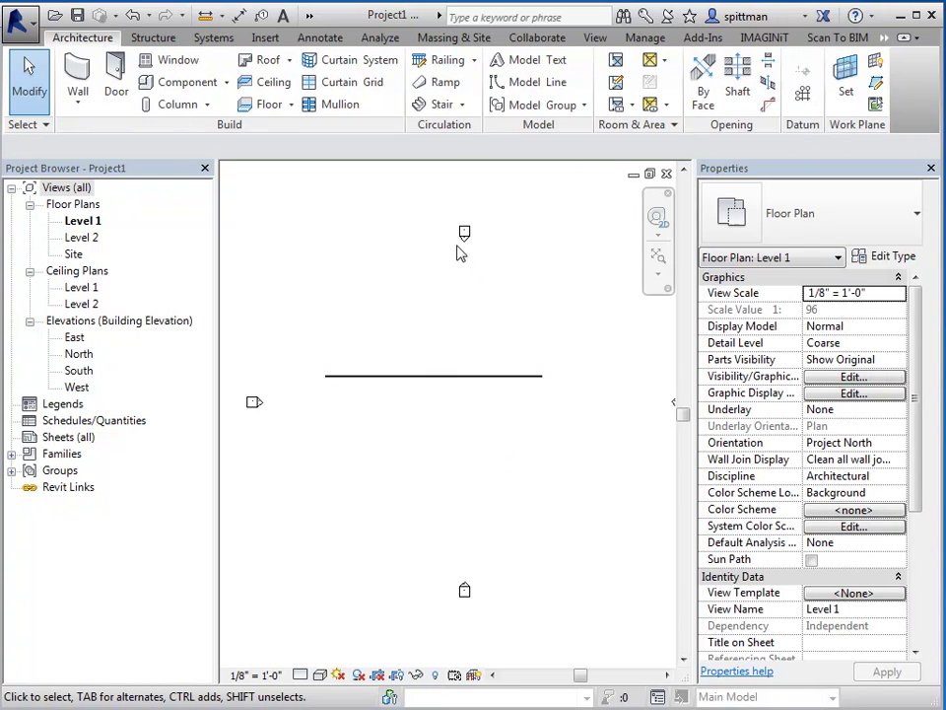
Open the Level 2 floor plan, then the Site plan, from the Project Browser.
double_click(86, 237)
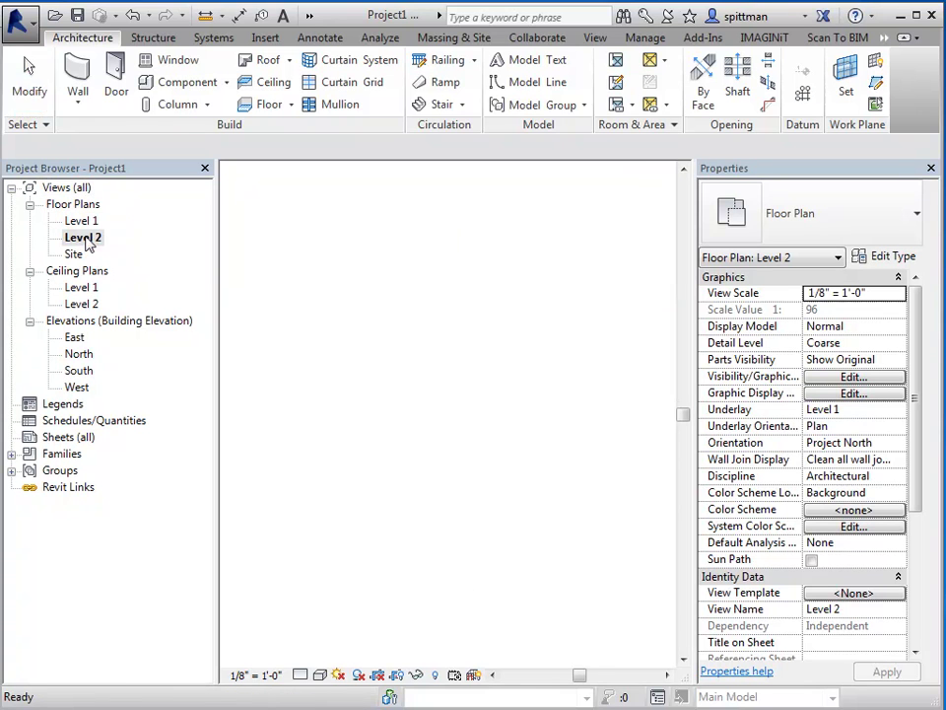
double_click(73, 254)
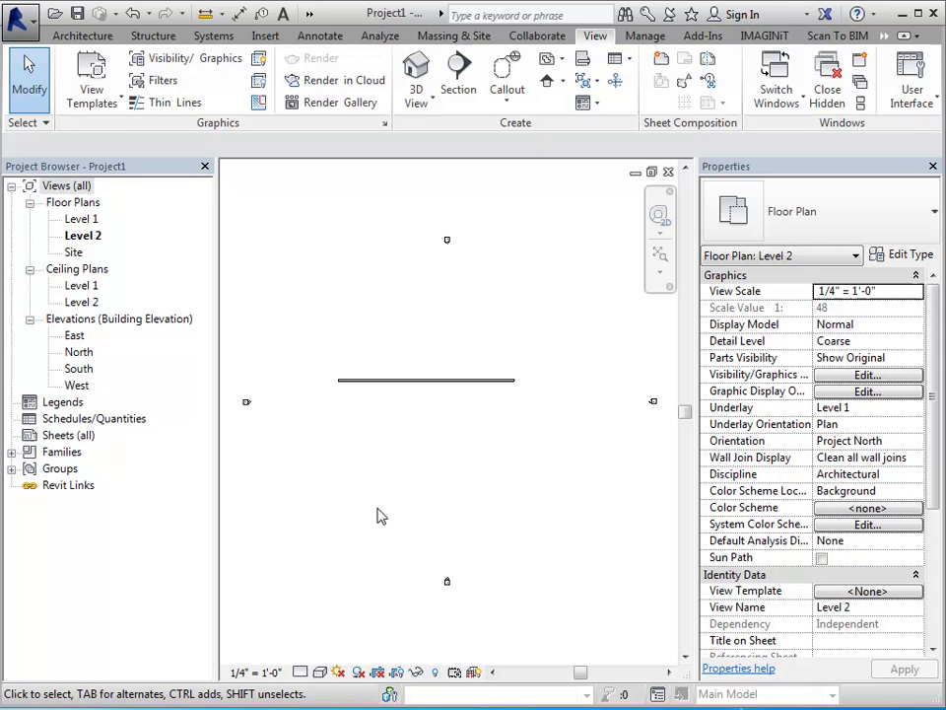
Crossing-select the wall and markers, recall the selection with Ctrl+Left, then Shift-remove the wall.
left_click_drag(548, 207, 314, 631)
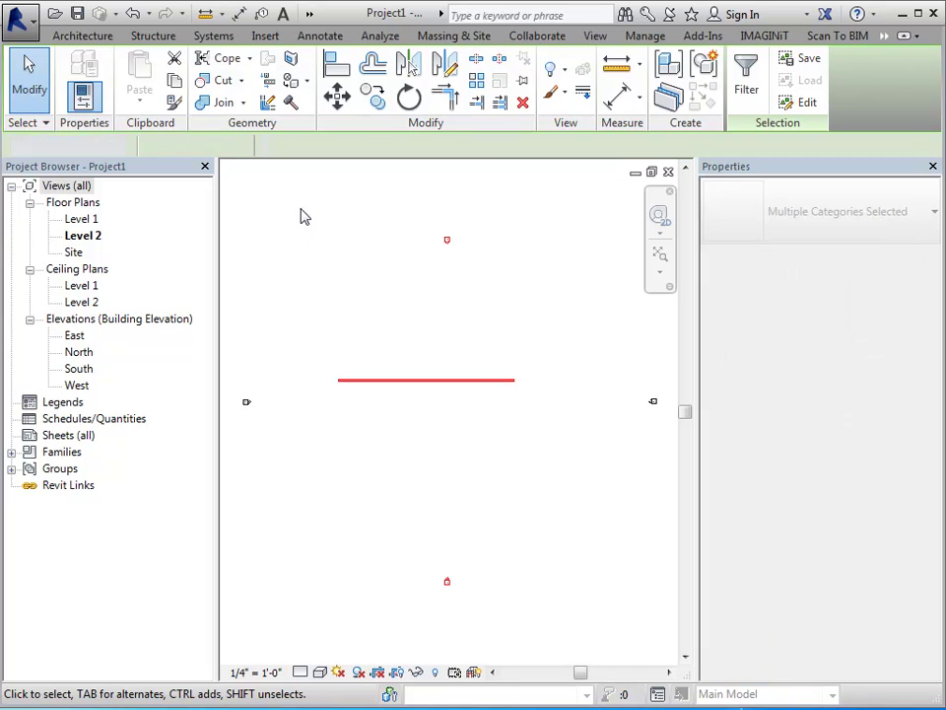
left_click(304, 217)
key("ctrl+Left")
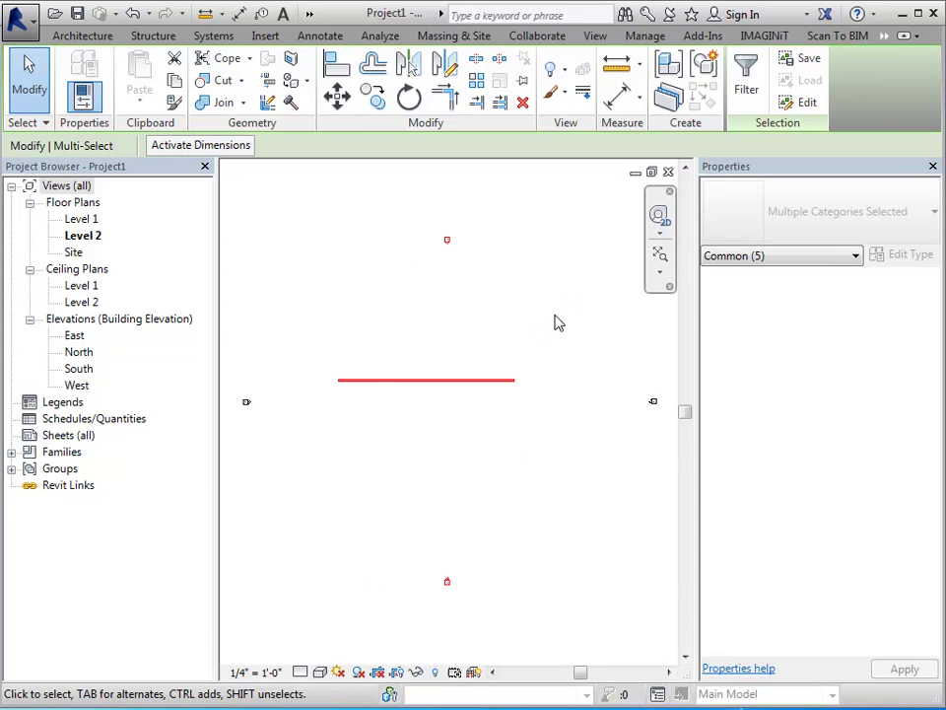
left_click(491, 383, "shift")
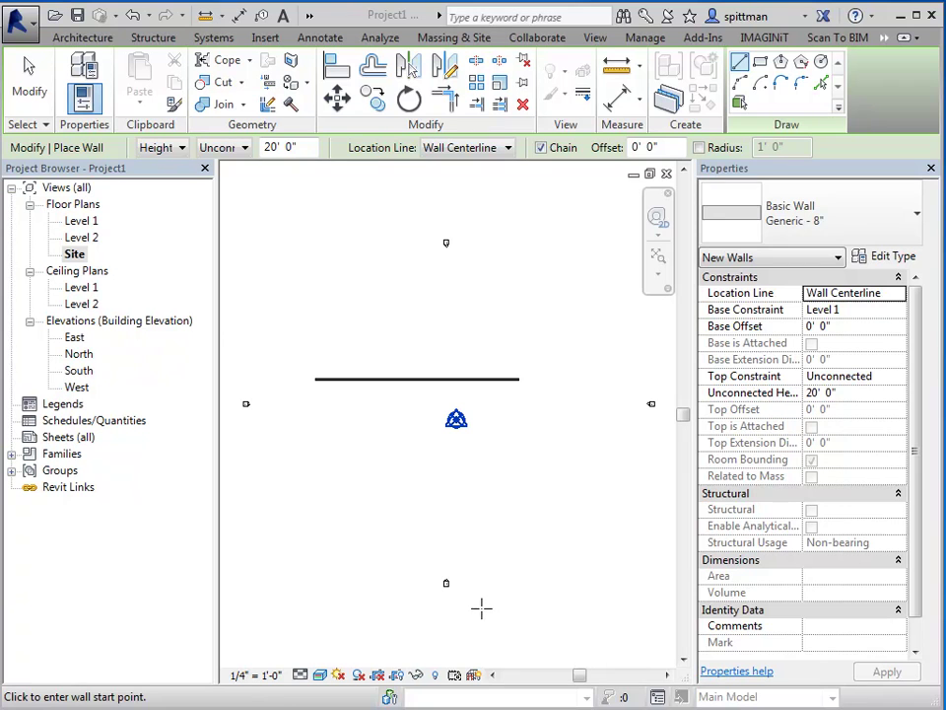
Browse the view scale list without changing it, cancel a started wall, then select and deselect the existing wall.
left_click(255, 675)
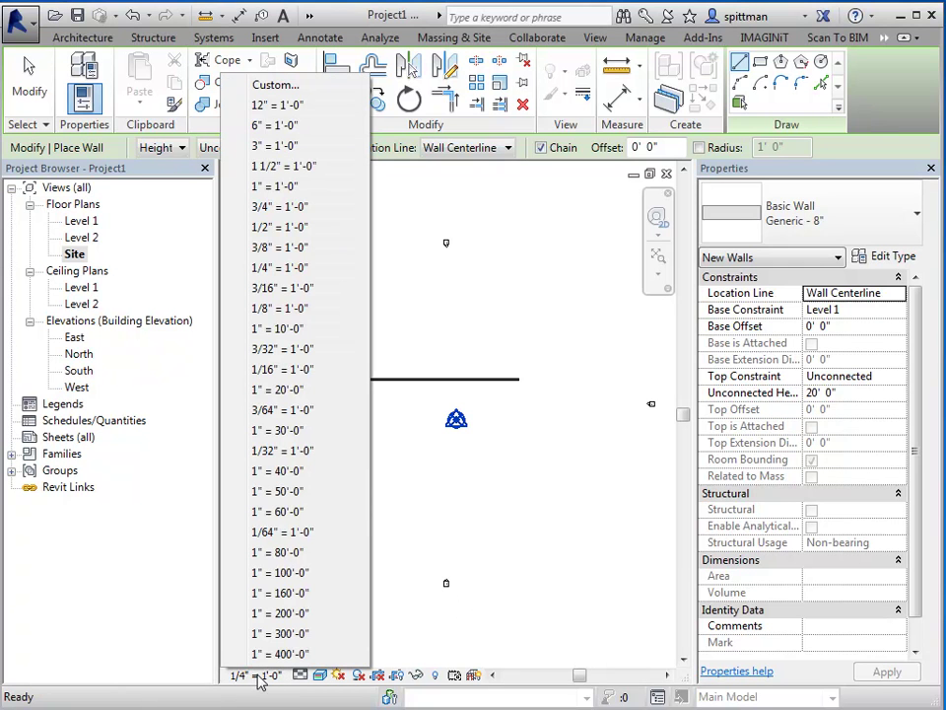
left_click(441, 497)
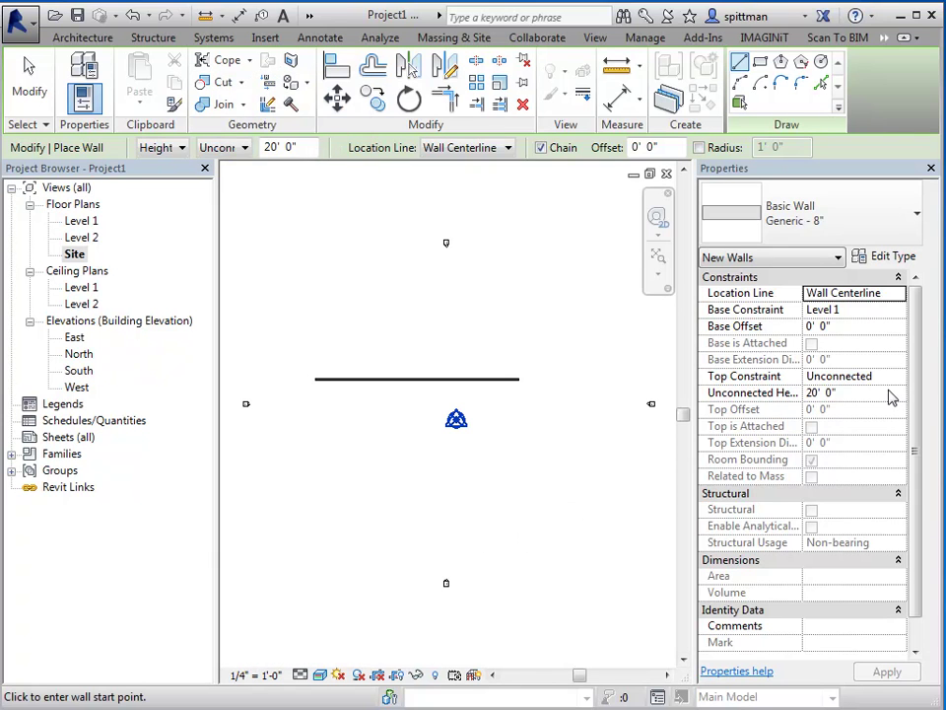
left_click(546, 532)
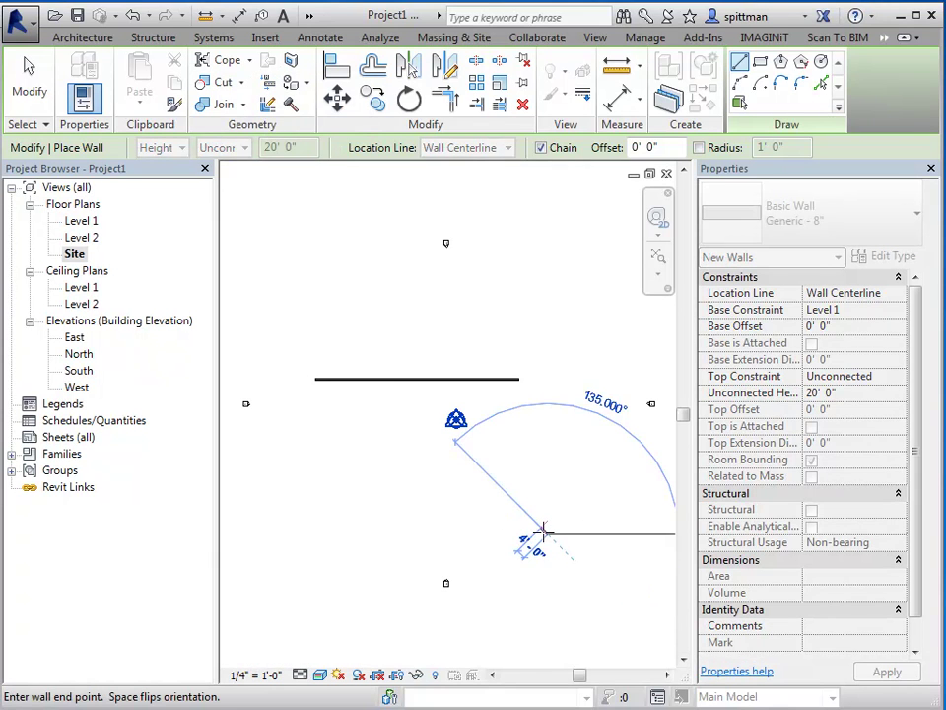
key("Escape")
key("Escape")
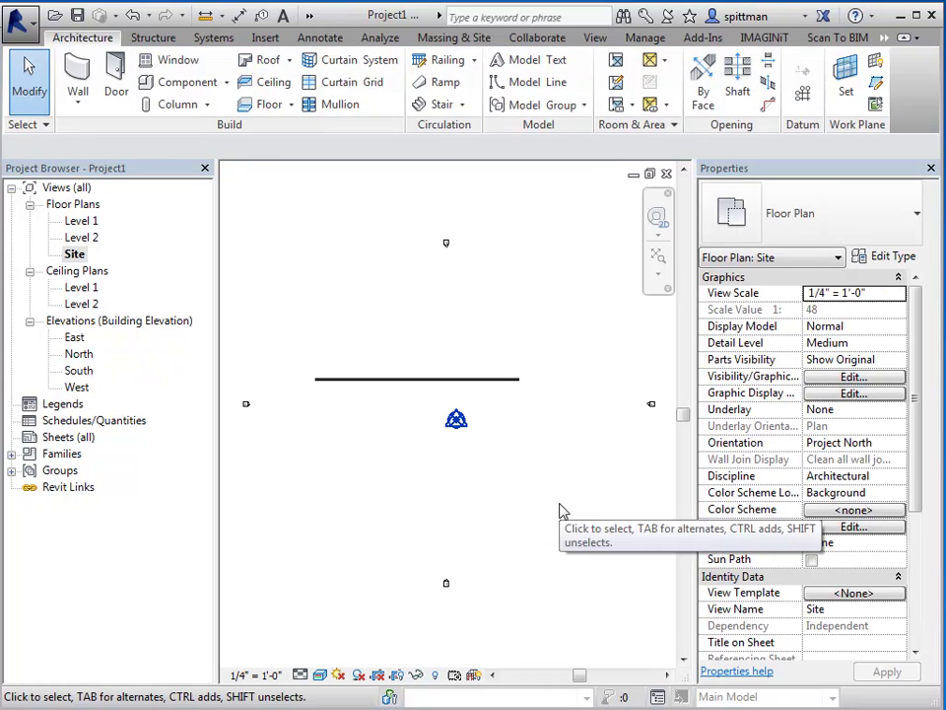
left_click(517, 381)
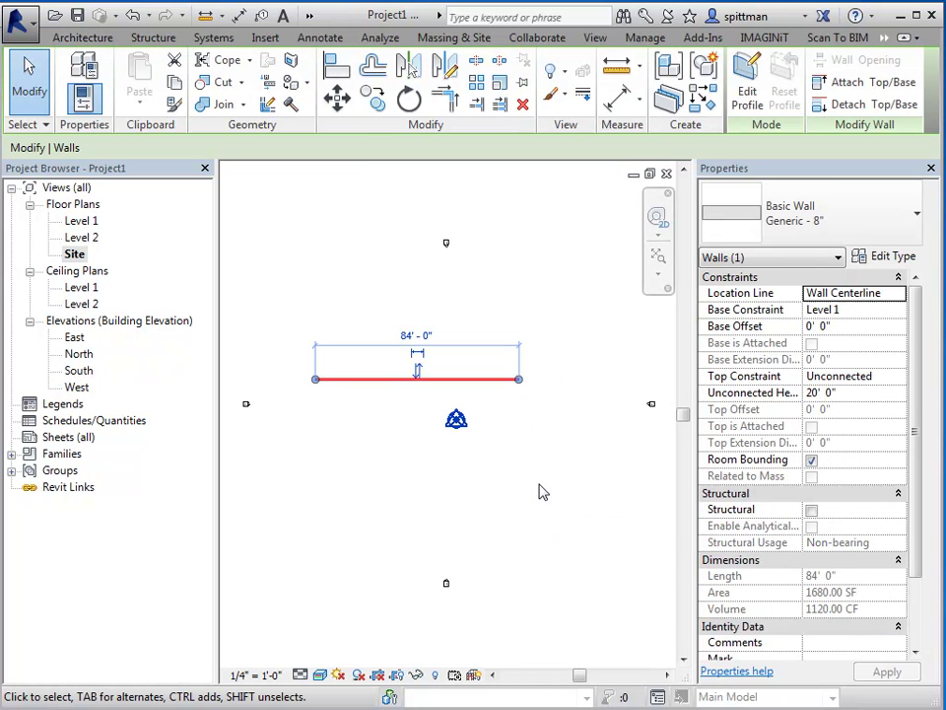
left_click(540, 491)
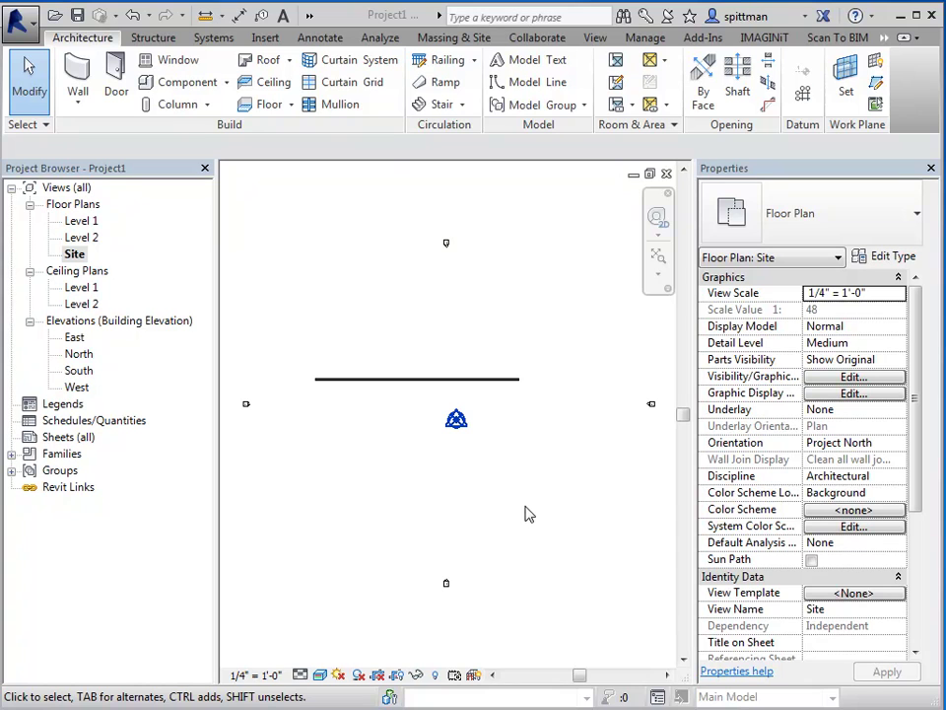
left_click(310, 17)
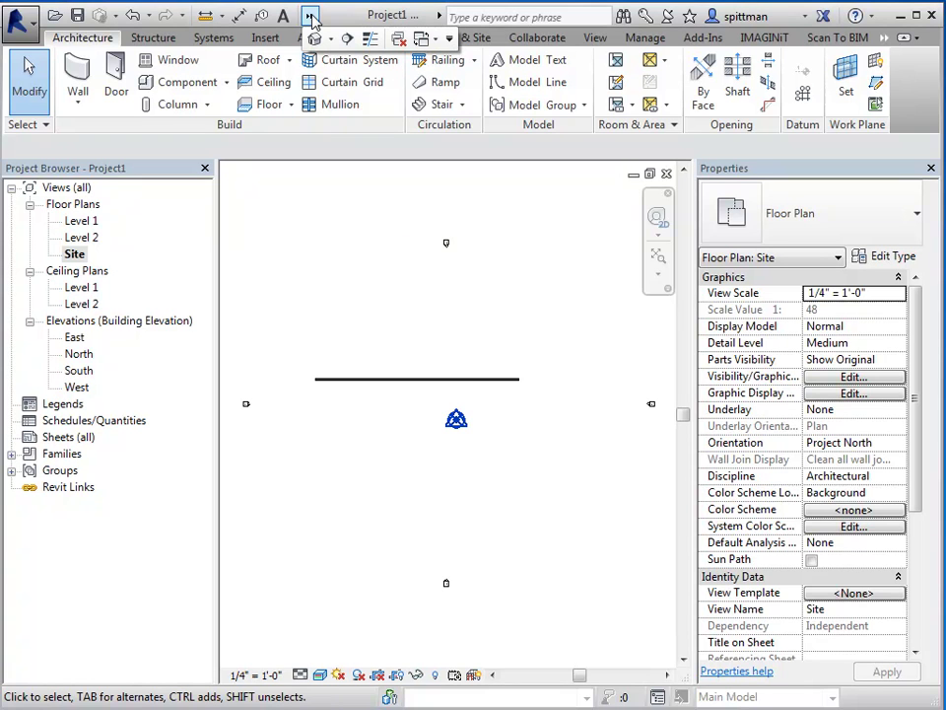
left_click(424, 41)
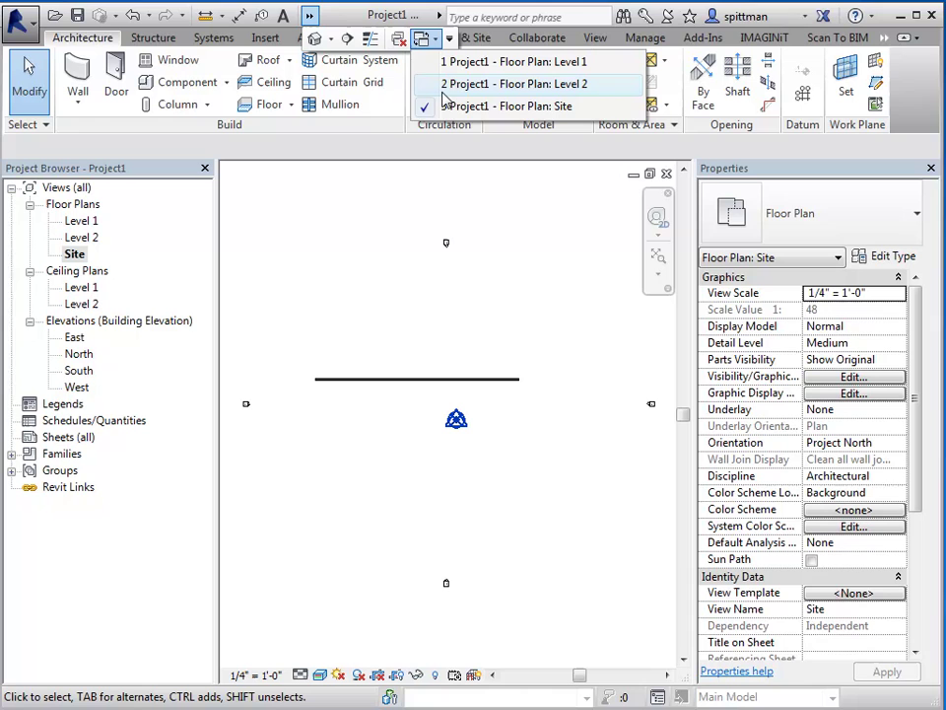
left_click(401, 48)
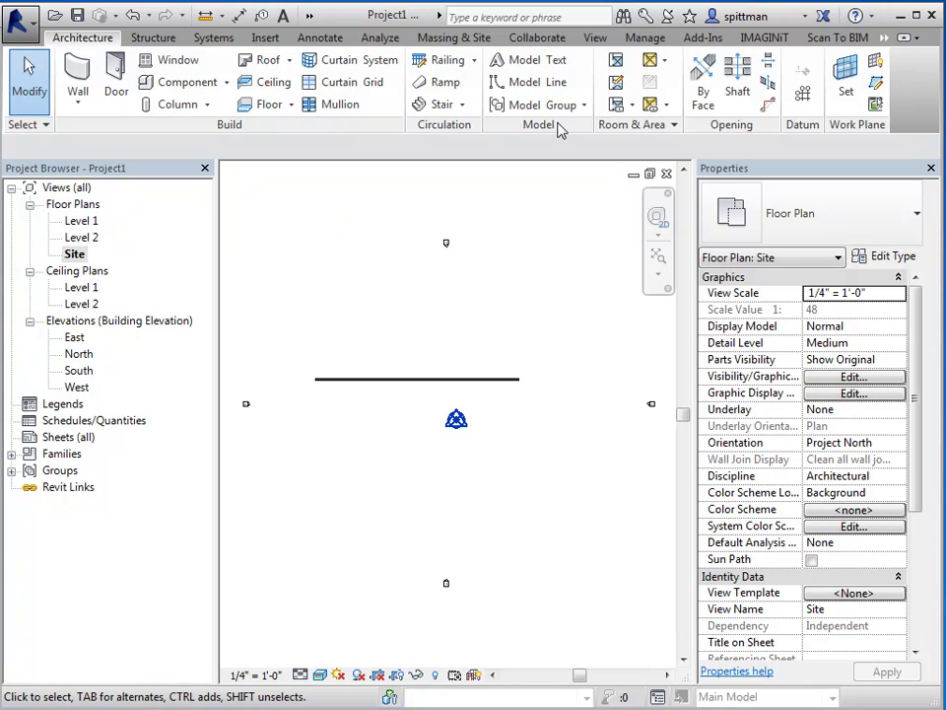
left_click(872, 16)
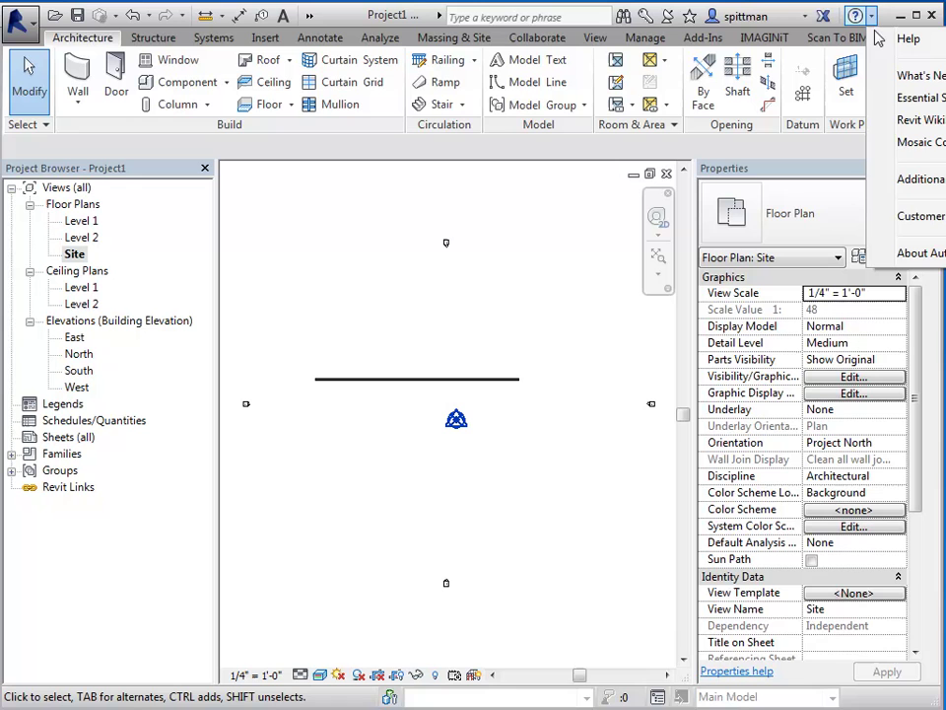
left_click(916, 254)
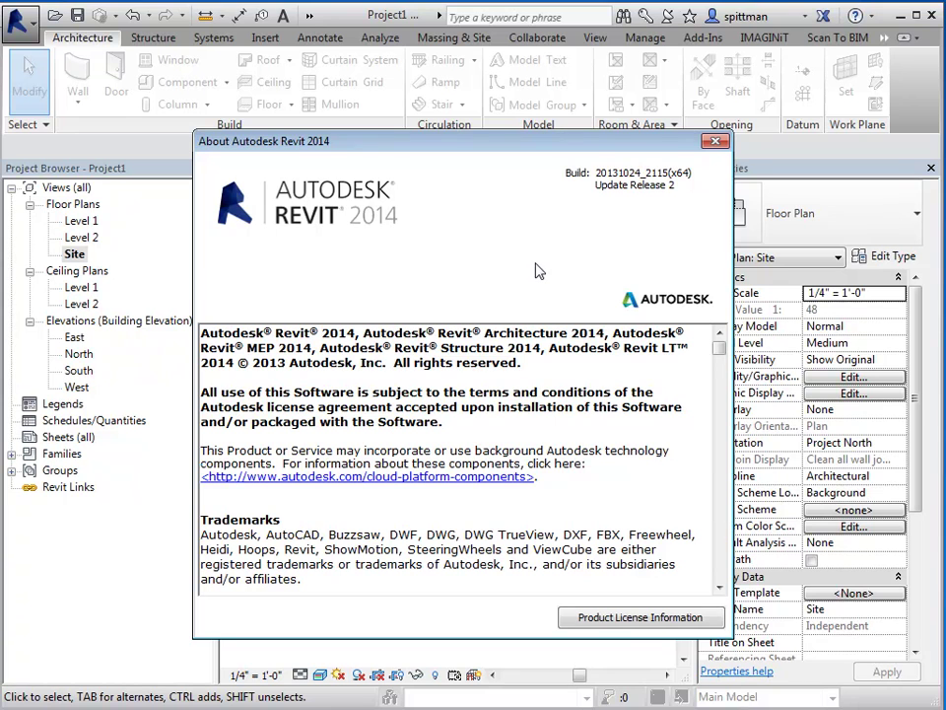
left_click(715, 143)
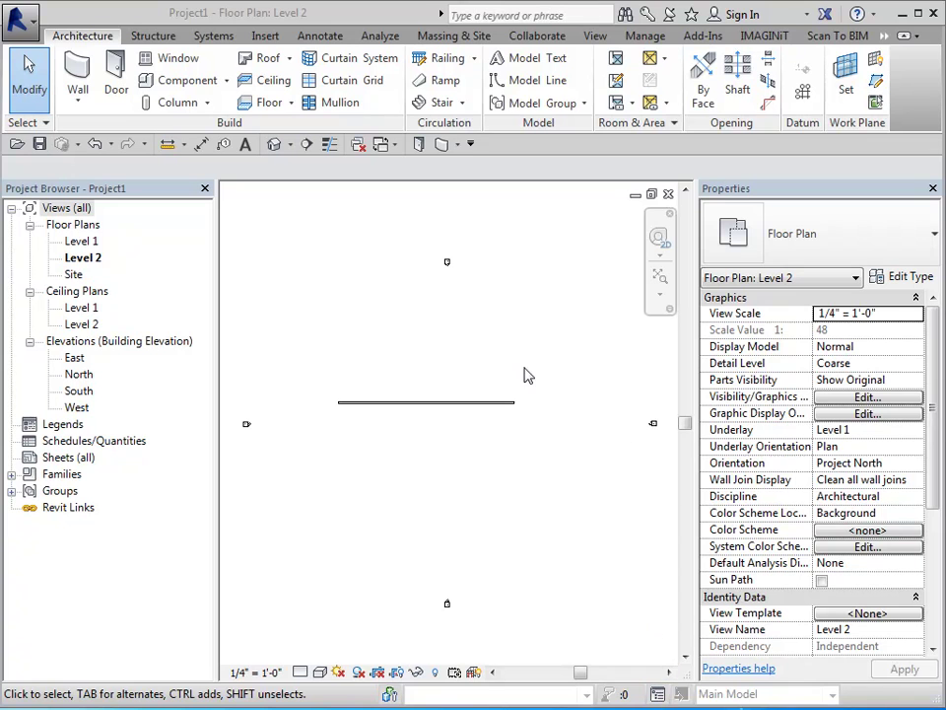
Uncheck Status Bar - Worksets and Status Bar - Design Options in the View tab's User Interface list.
left_click(596, 38)
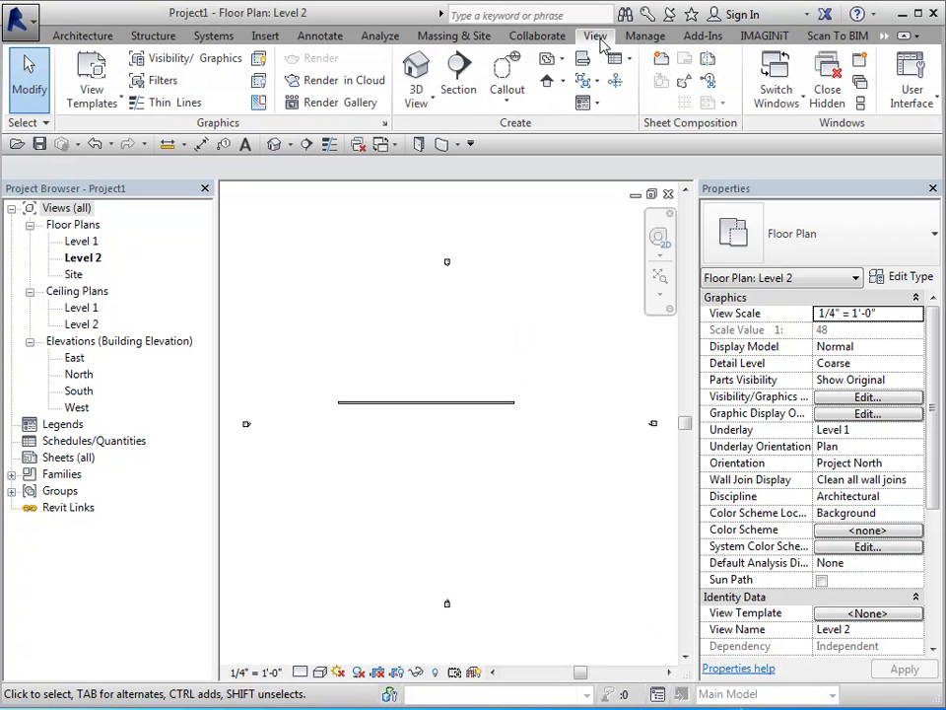
left_click(901, 99)
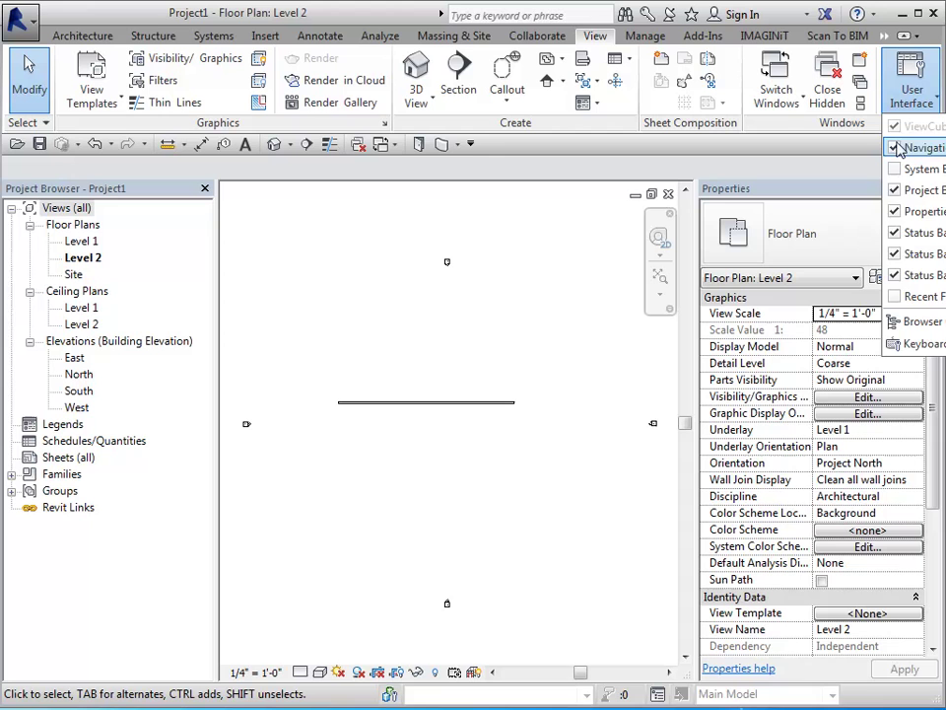
left_click(896, 275)
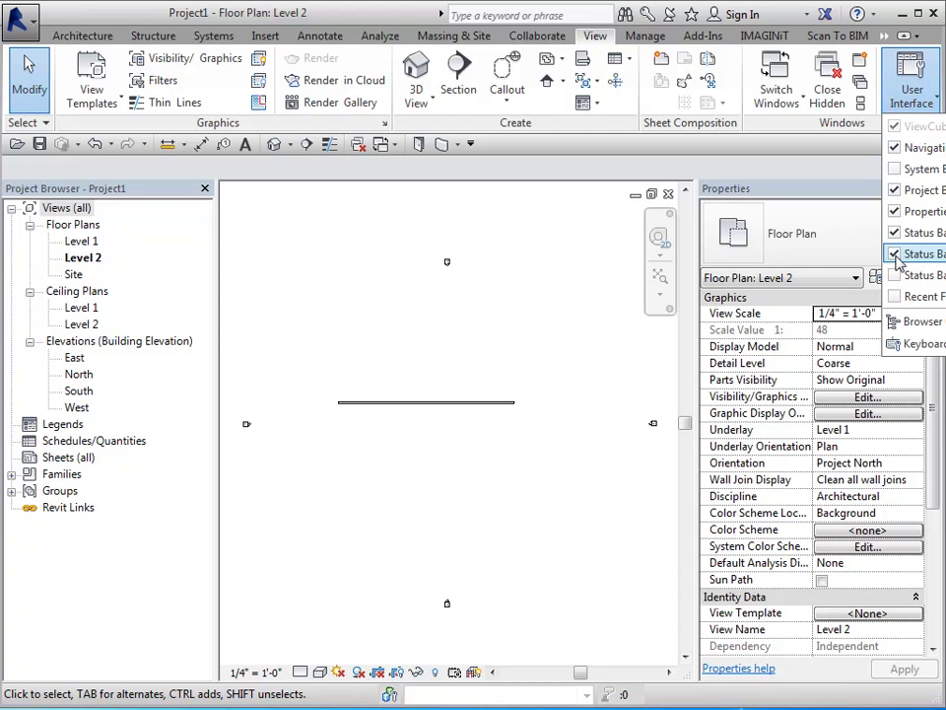
left_click(892, 253)
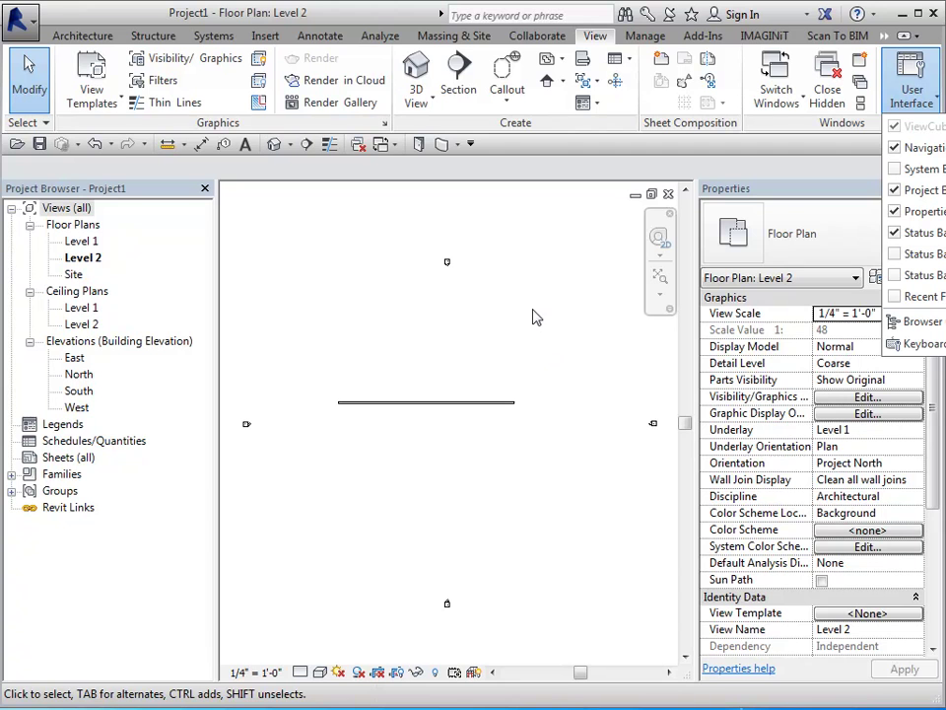